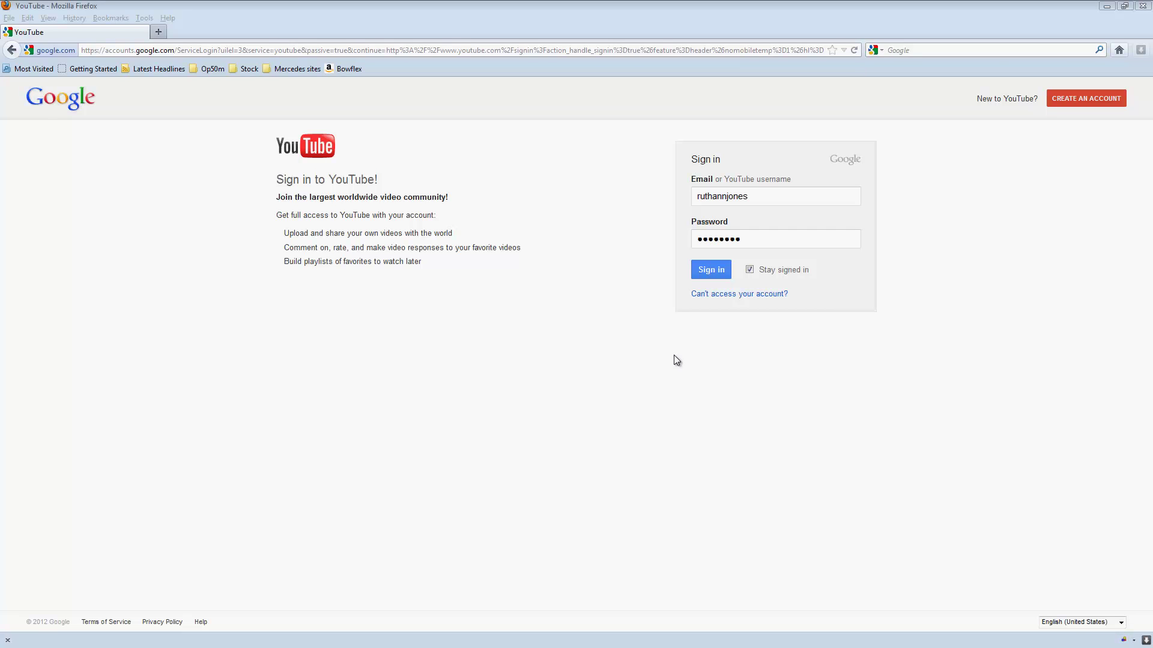
Sign in to YouTube with the filled-in credentials and open the account's Video Manager.
left_click(709, 272)
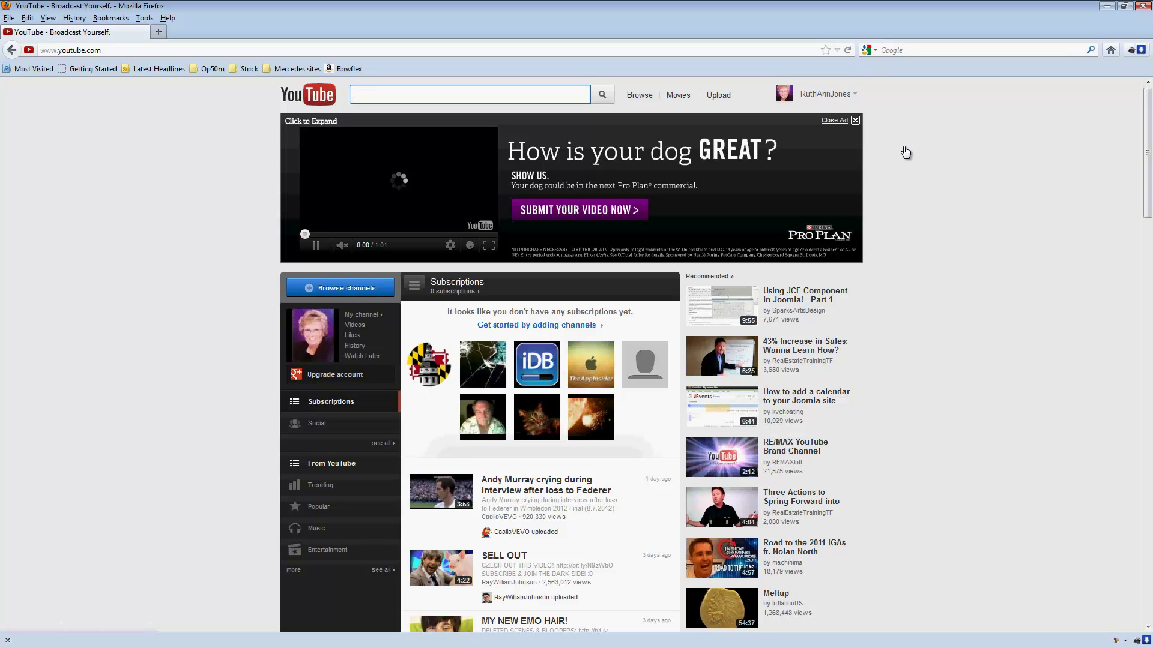
left_click(830, 98)
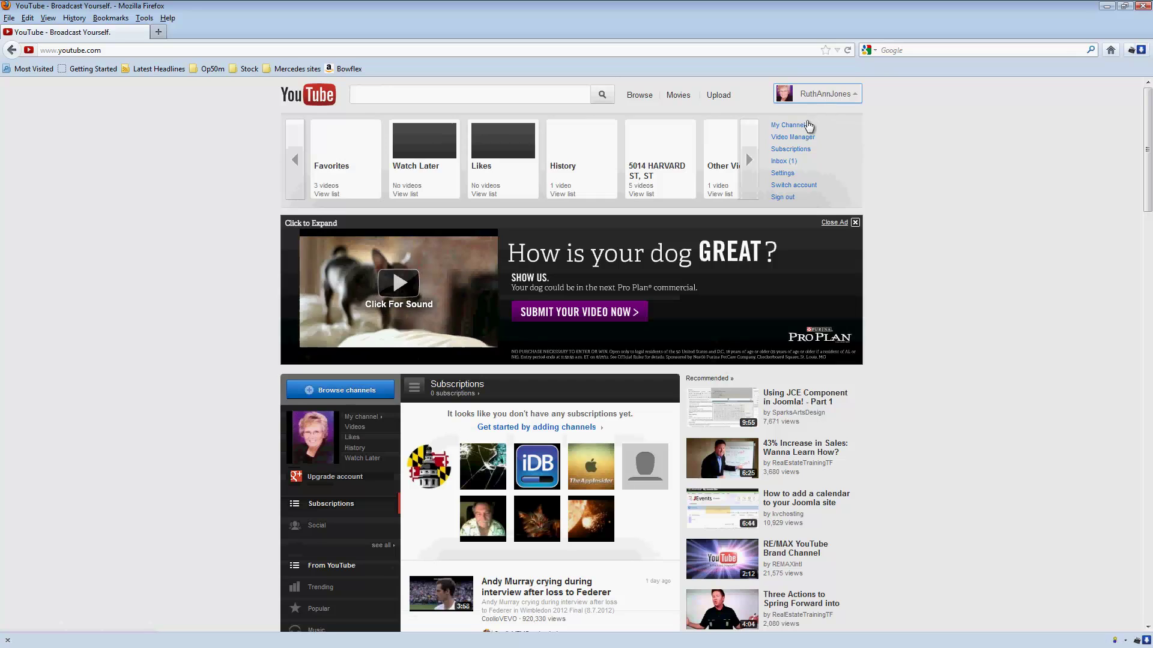
left_click(790, 140)
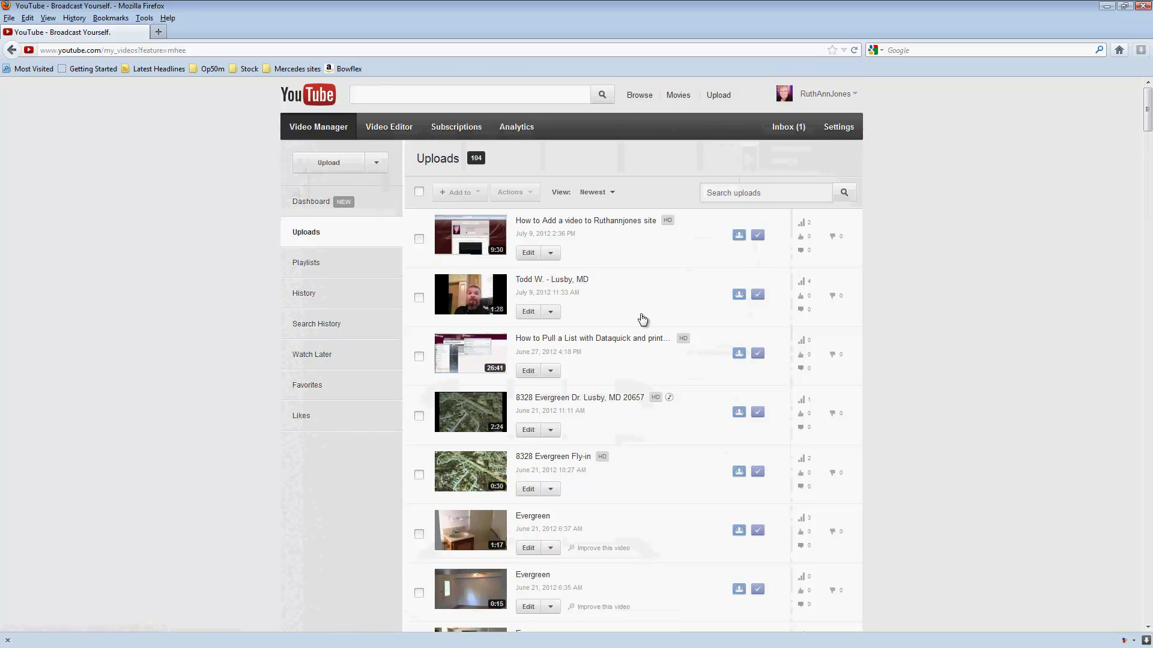
View the page of the uploaded Lusby, MD video and return to the uploads list.
left_click(551, 282)
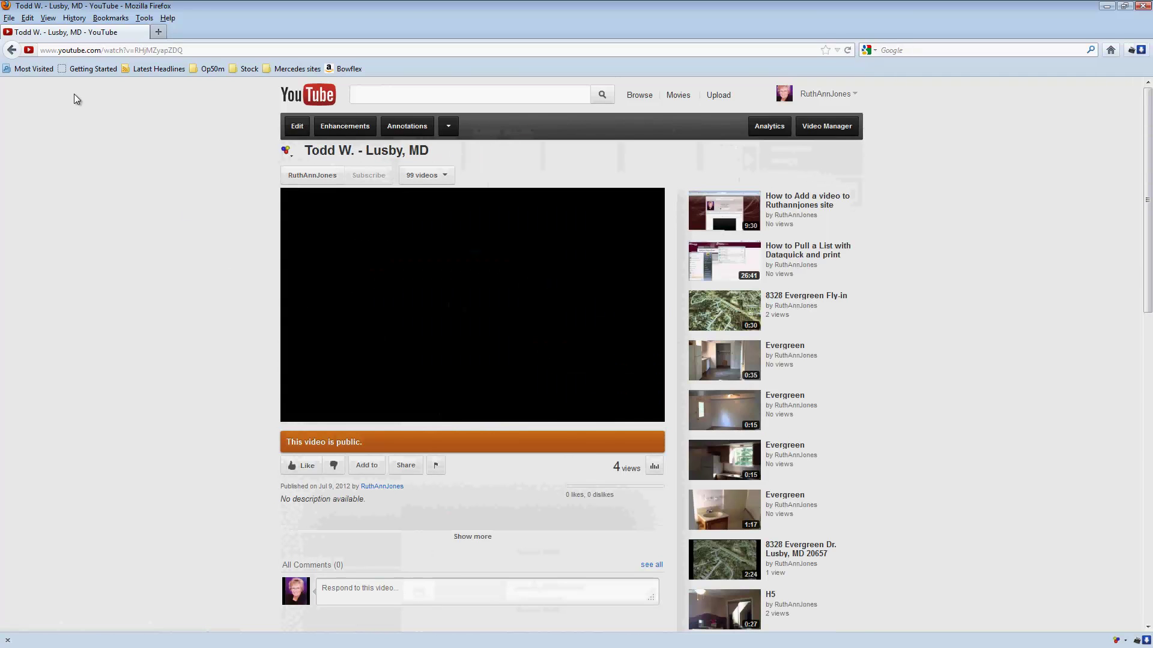
left_click(12, 50)
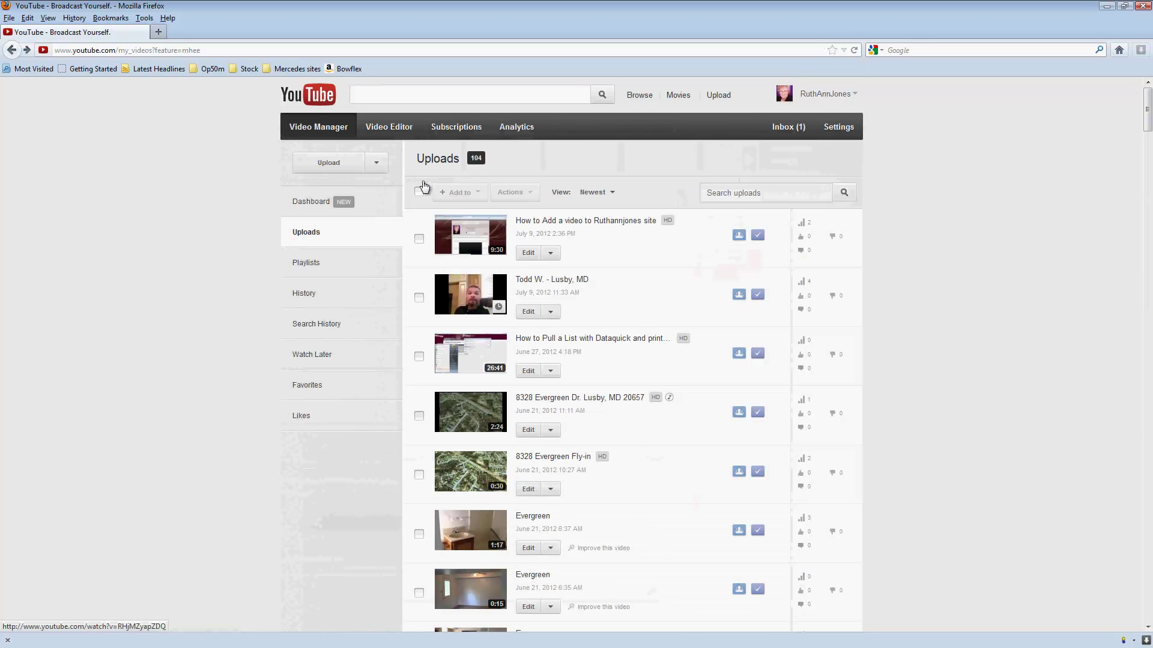
Open the Video Editor and place the Lusby, MD video on the timeline, removing the duplicate copy.
left_click(388, 126)
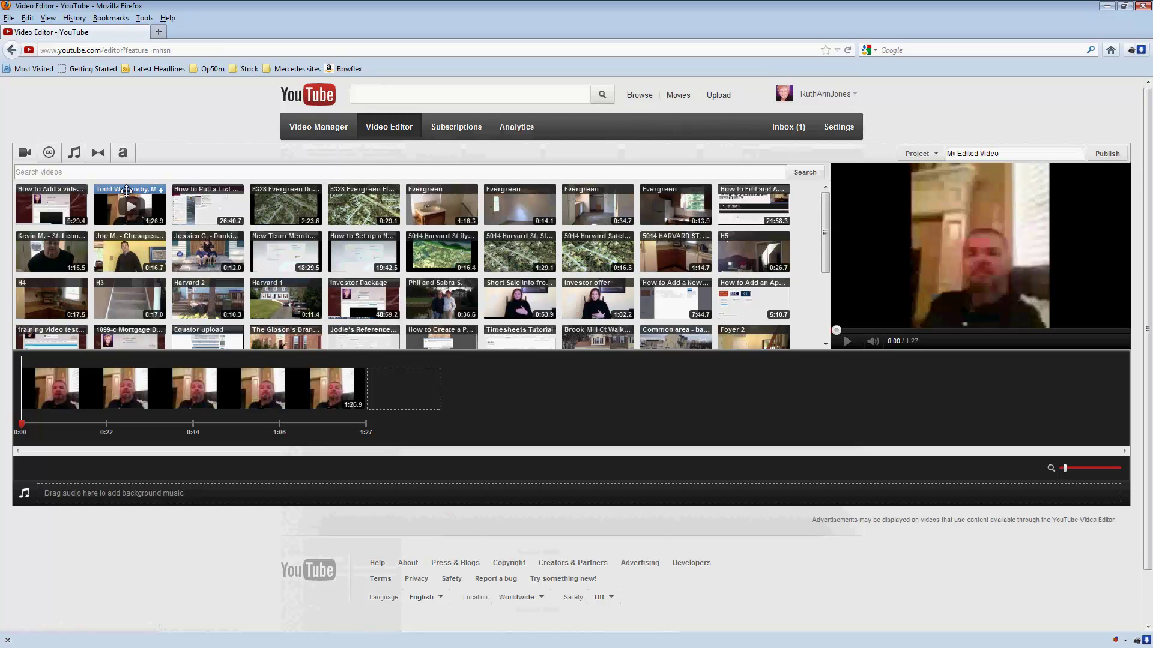
left_click_drag(126, 189, 128, 401)
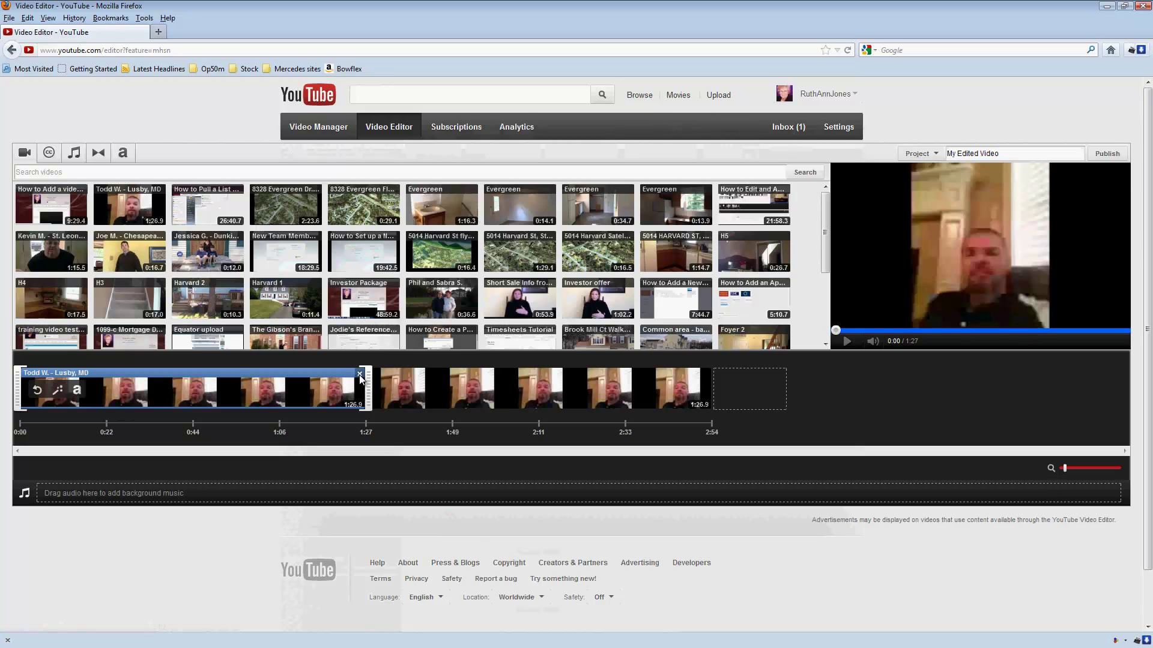
left_click(360, 376)
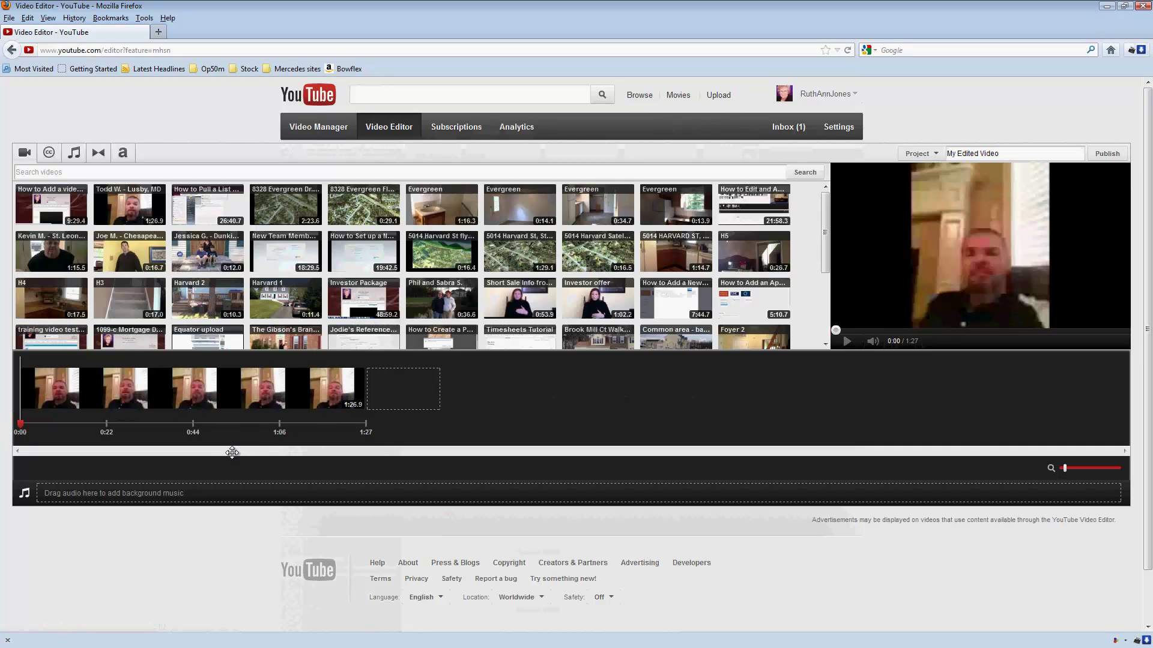
mouse_move(57, 391)
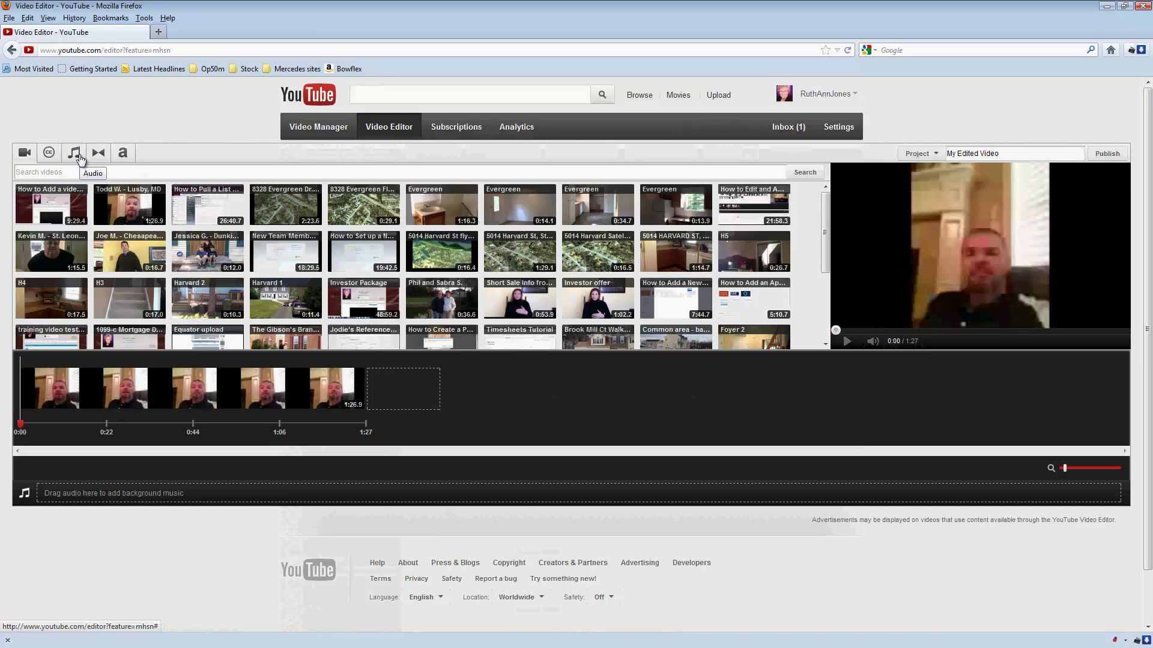
Open the audio library and look through its Genre and Artist filter options.
left_click(74, 156)
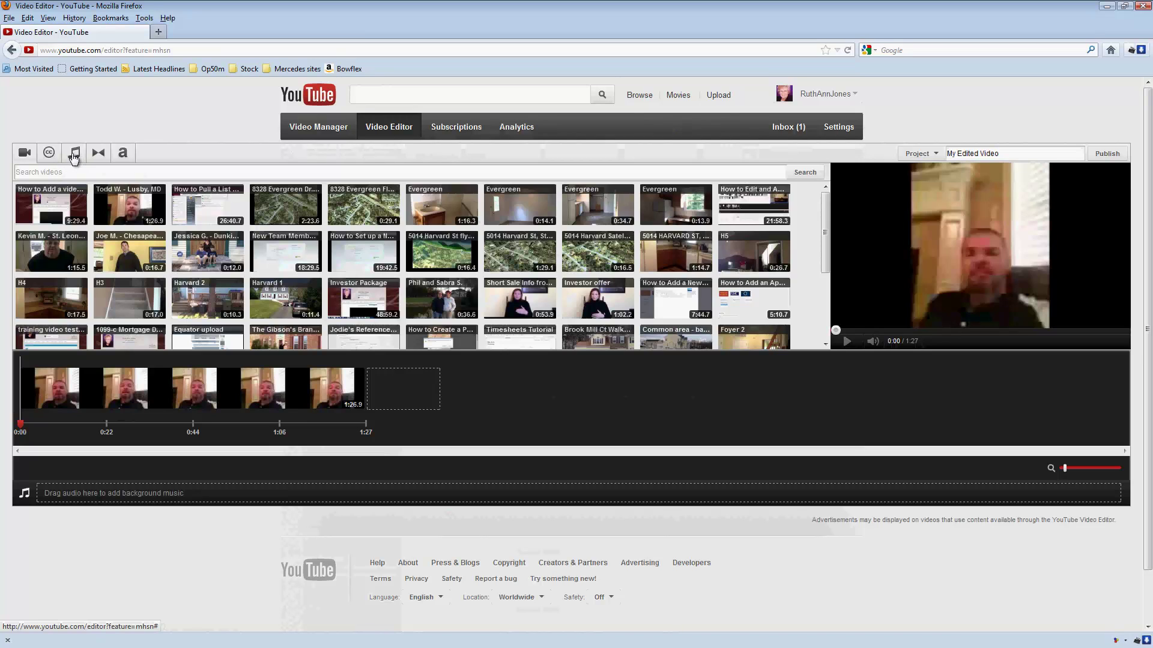
left_click(23, 155)
left_click(74, 155)
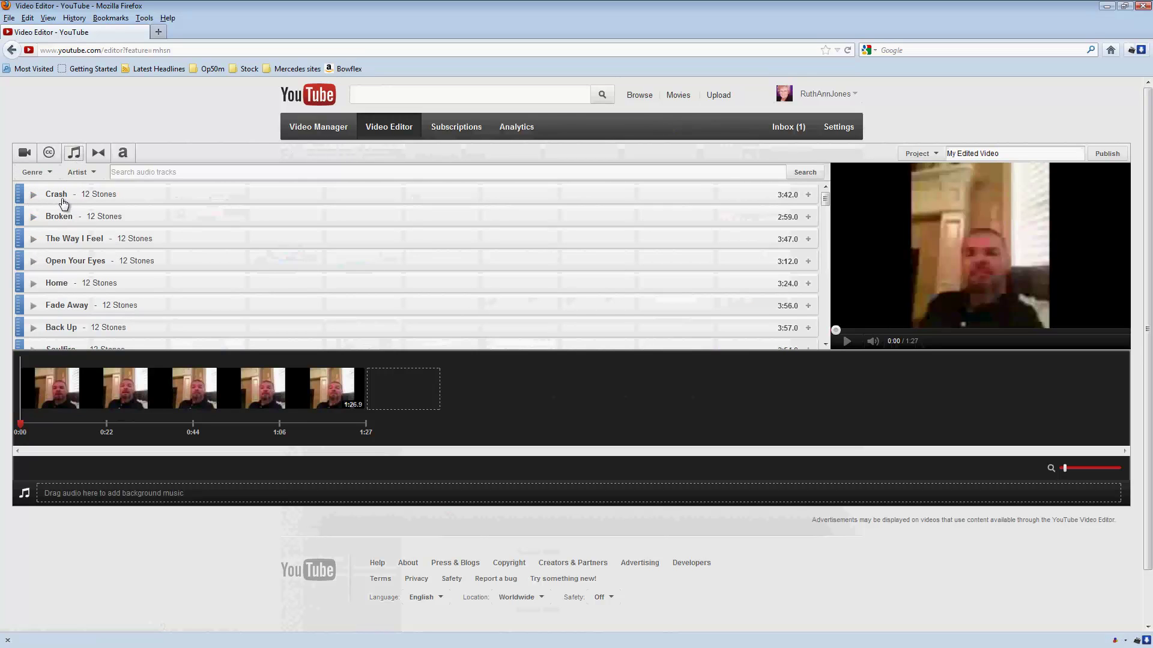
left_click(50, 172)
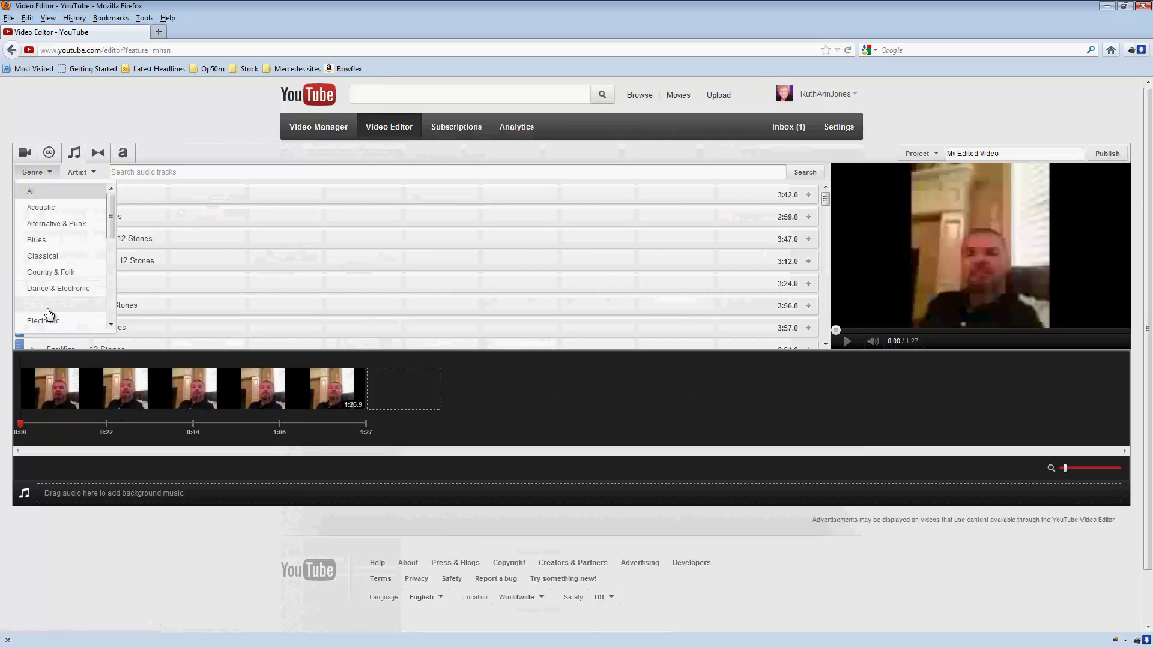
left_click(93, 173)
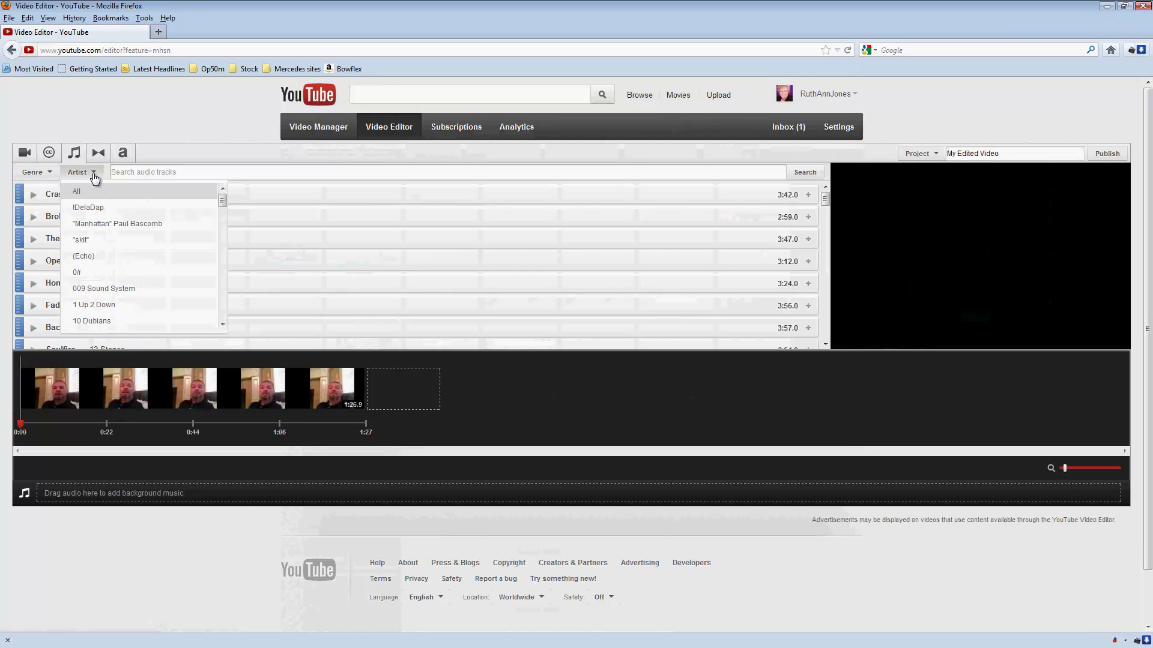
left_click(50, 175)
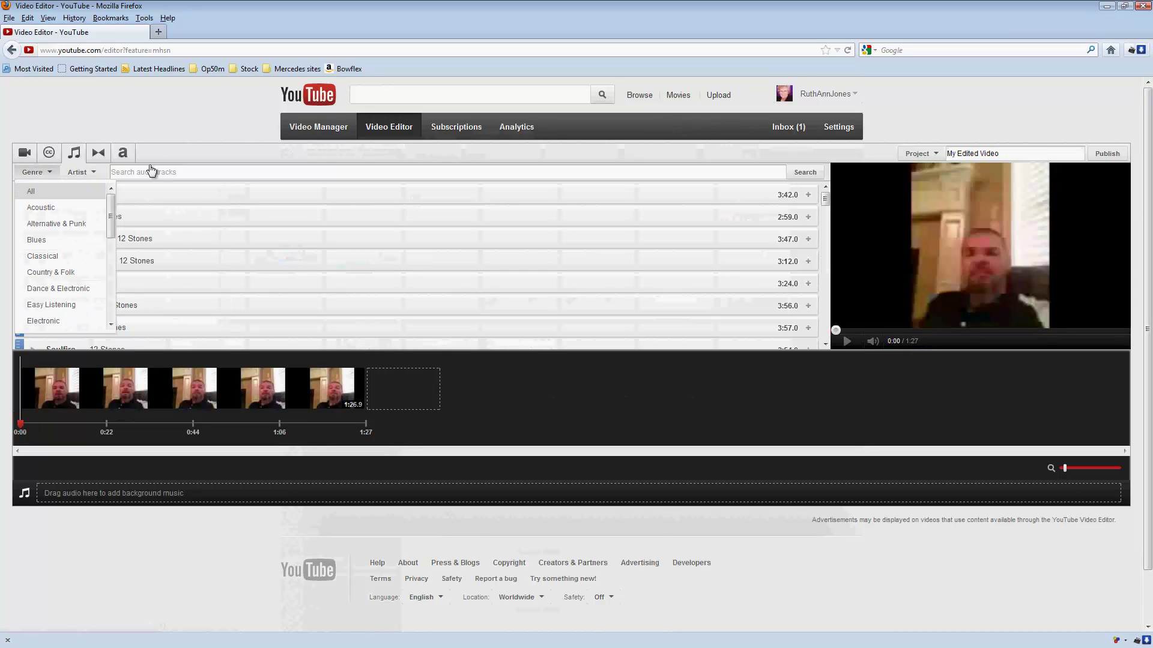
left_click(155, 172)
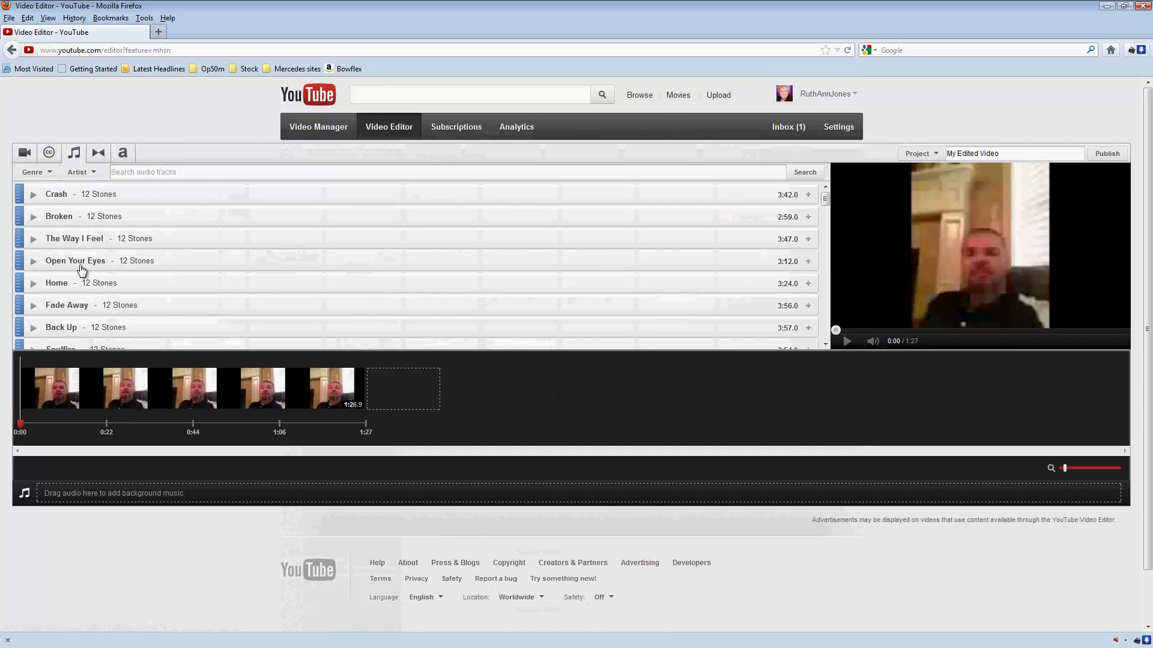
Preview "The Way I Feel" by 12 Stones, add it as background music, and play the project briefly.
left_click(33, 239)
left_click(33, 238)
left_click_drag(20, 238, 46, 488)
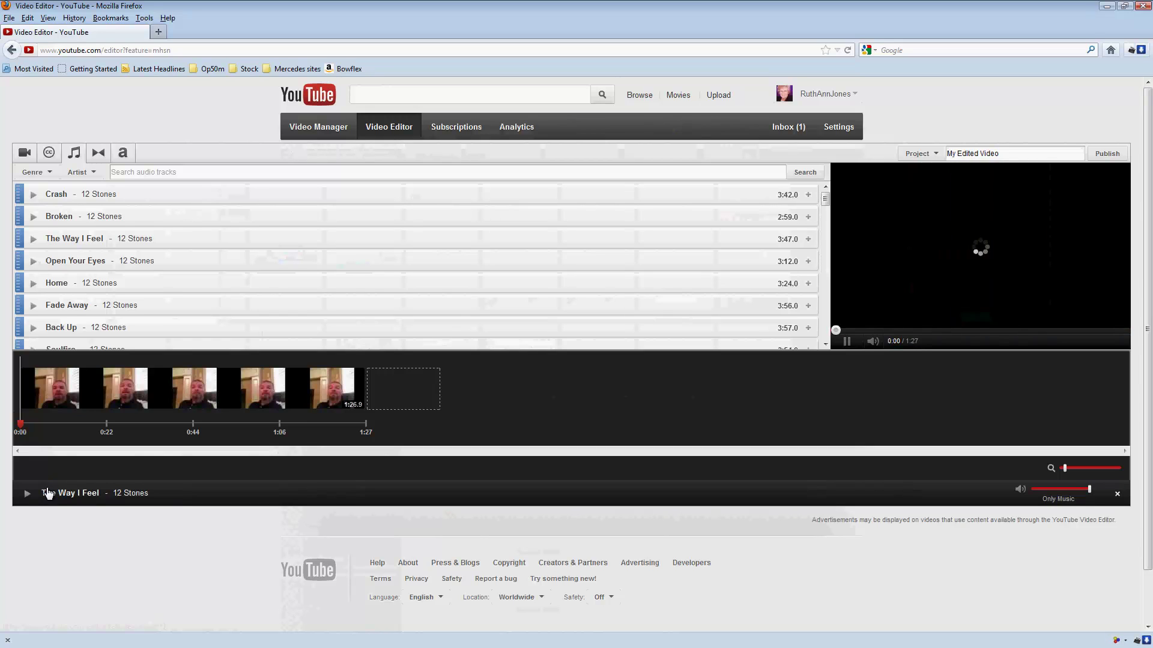
left_click(847, 342)
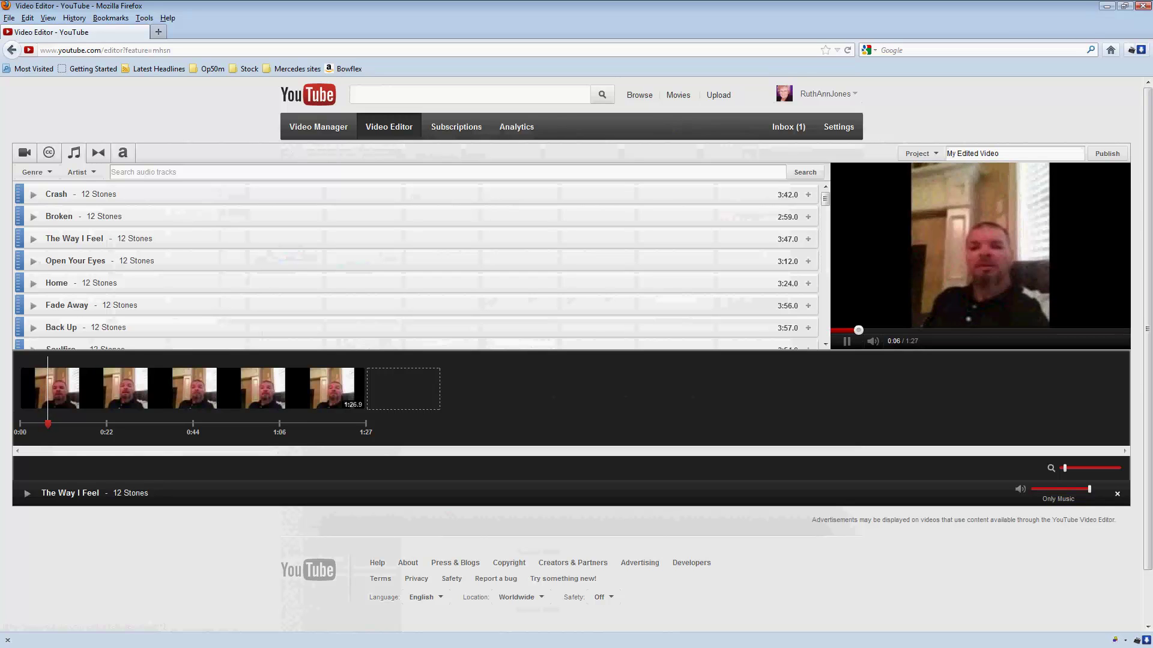
left_click(846, 342)
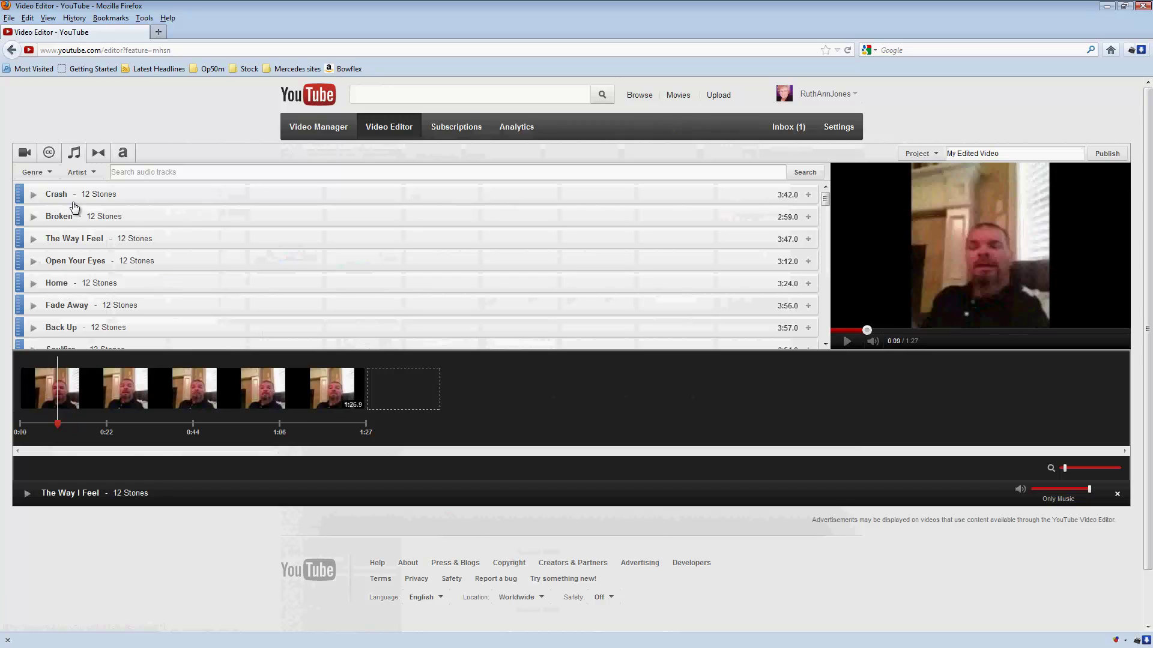
Look at the available transitions, and scrub the timeline to about 0:20 and back to the start.
left_click(99, 157)
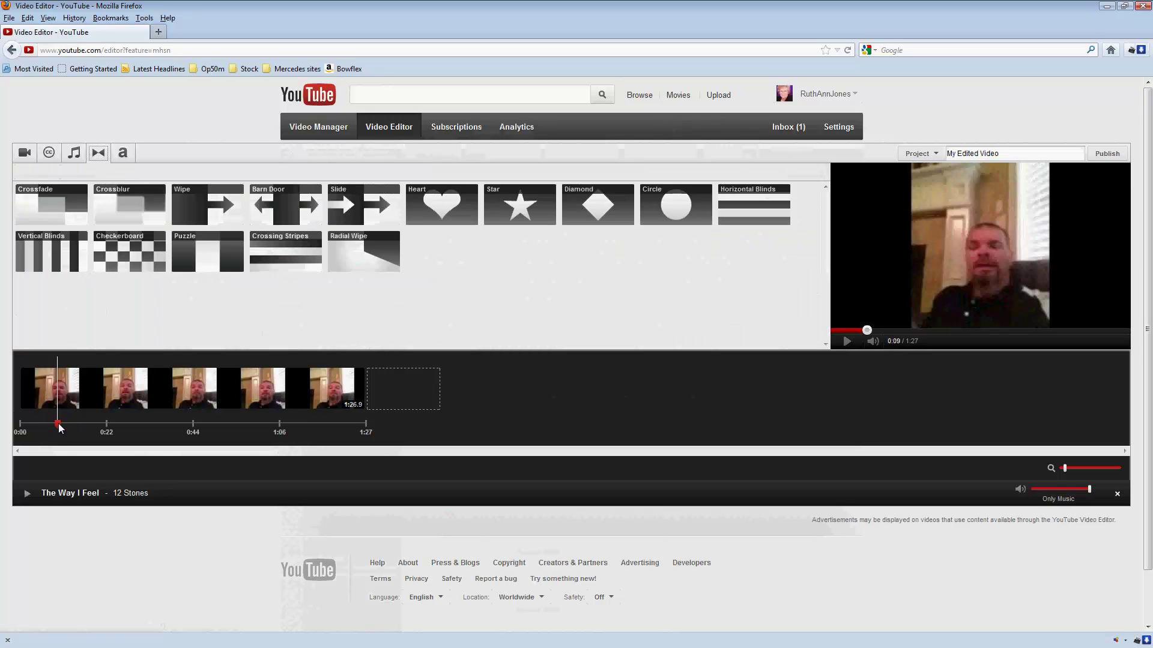
left_click_drag(57, 424, 22, 426)
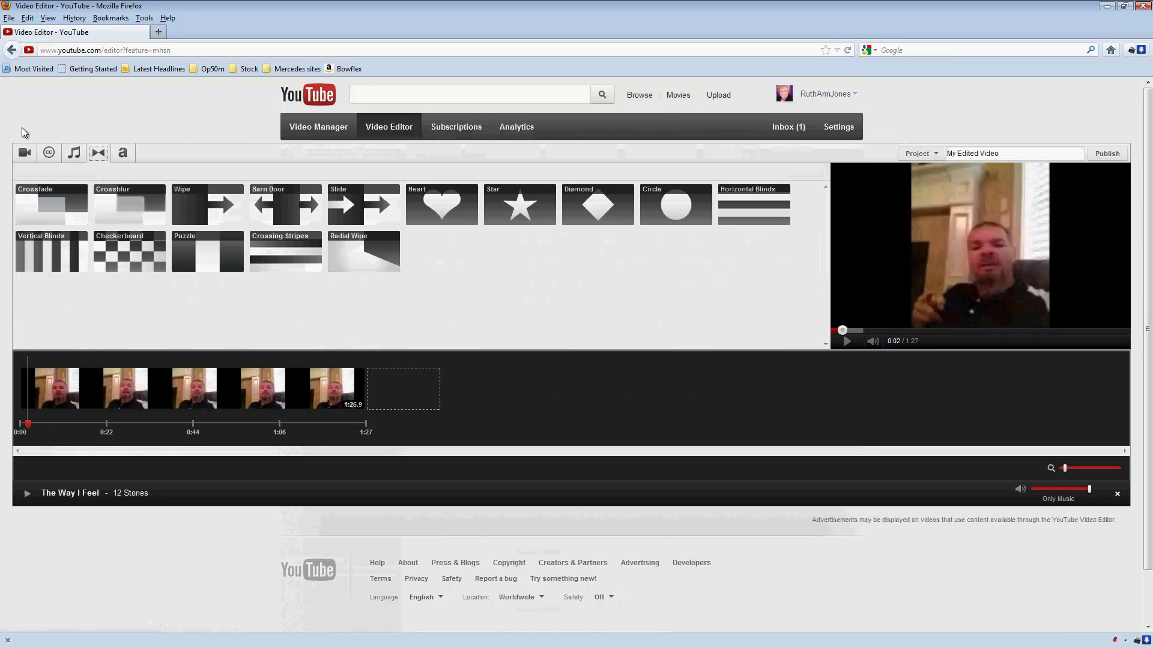
left_click(24, 153)
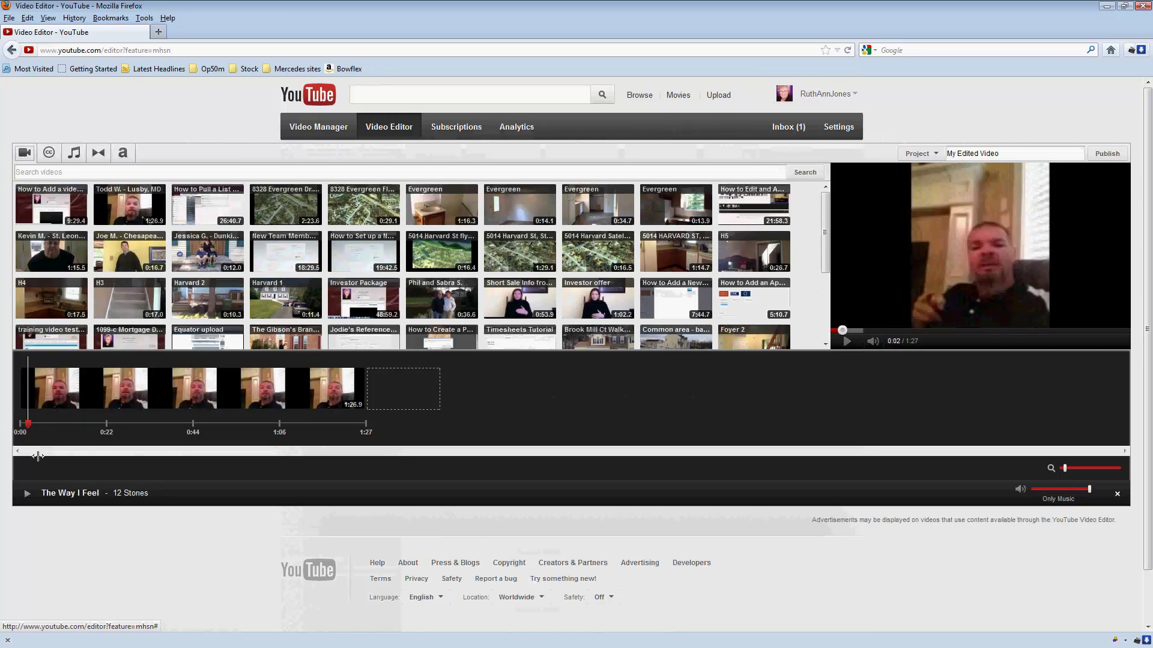
left_click_drag(29, 426, 88, 427)
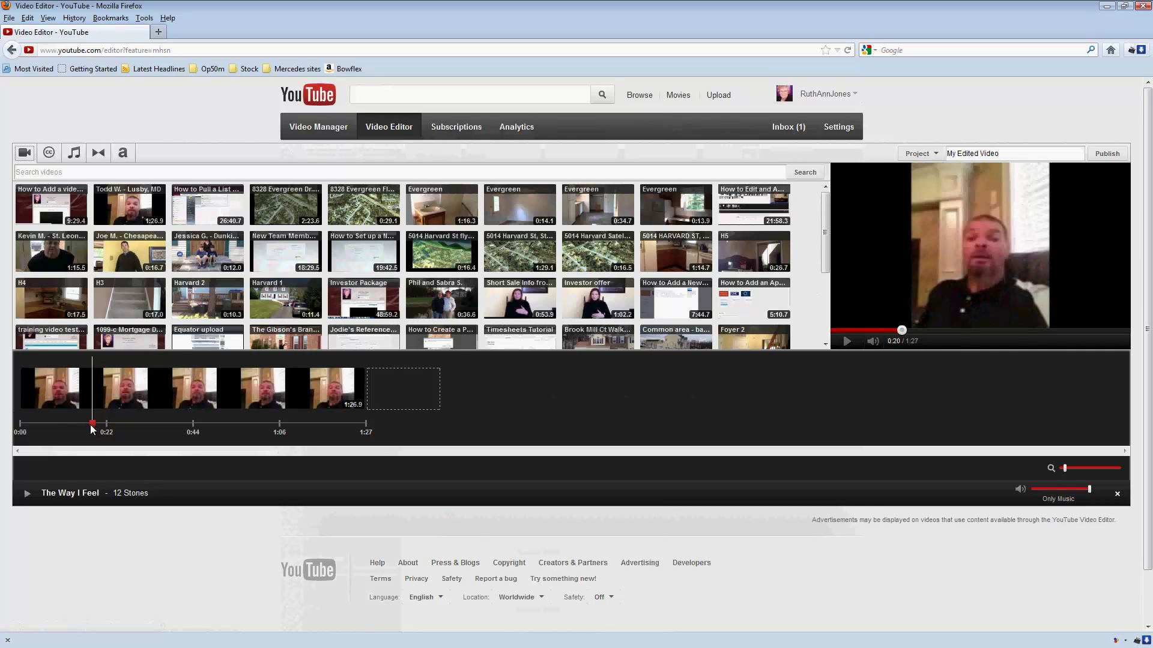
left_click_drag(93, 426, 6, 441)
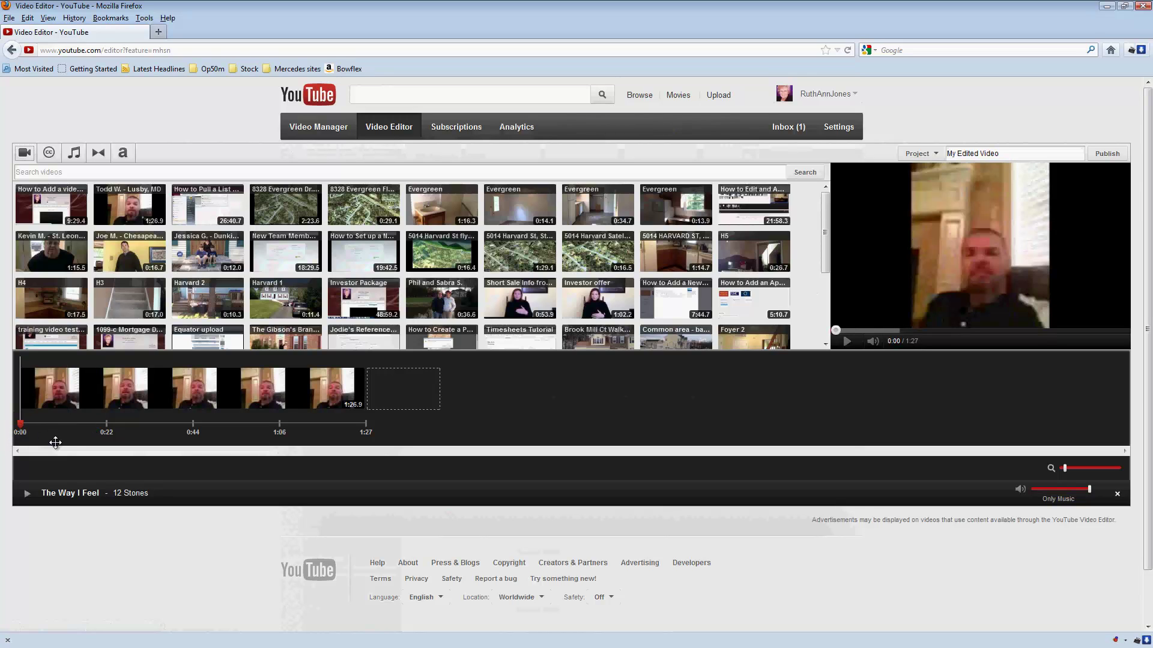
Try trimming about 3 seconds off the start of the timeline clip, play it, and restore its full length.
mouse_move(33, 387)
left_click(144, 374)
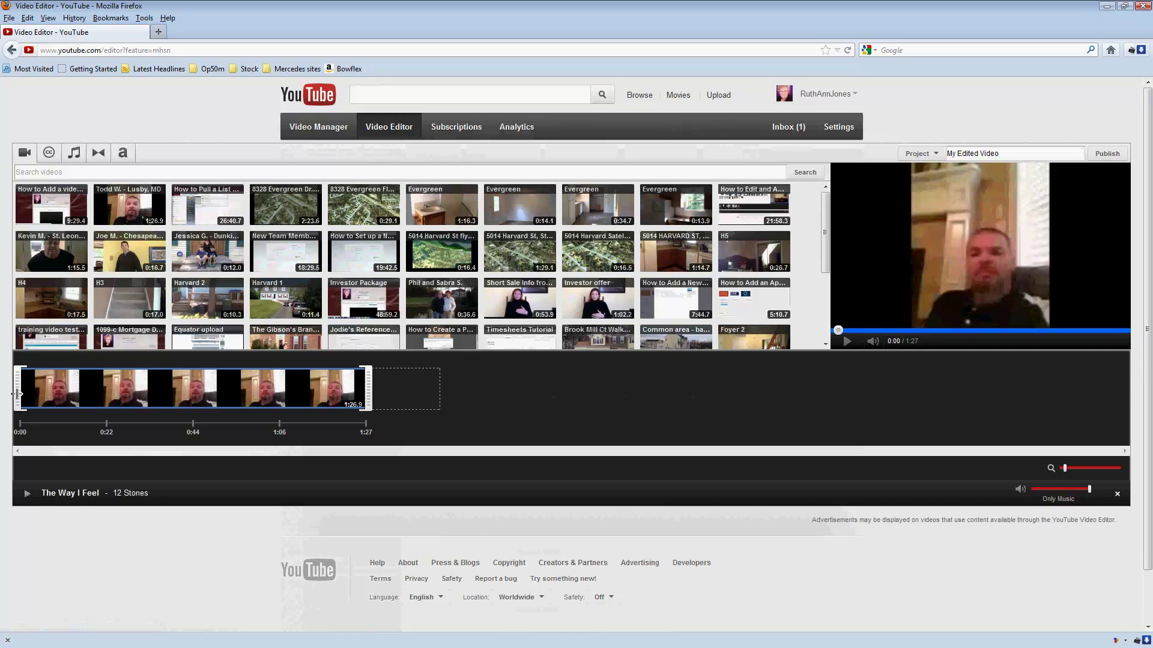
left_click_drag(17, 394, 28, 395)
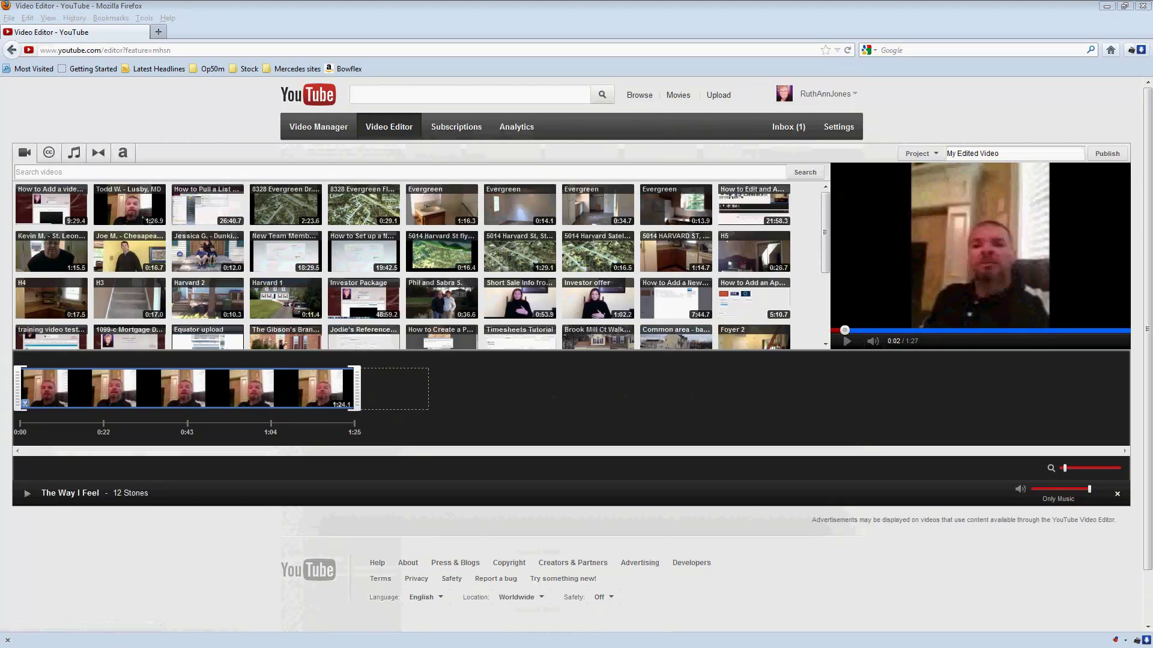
left_click(839, 417)
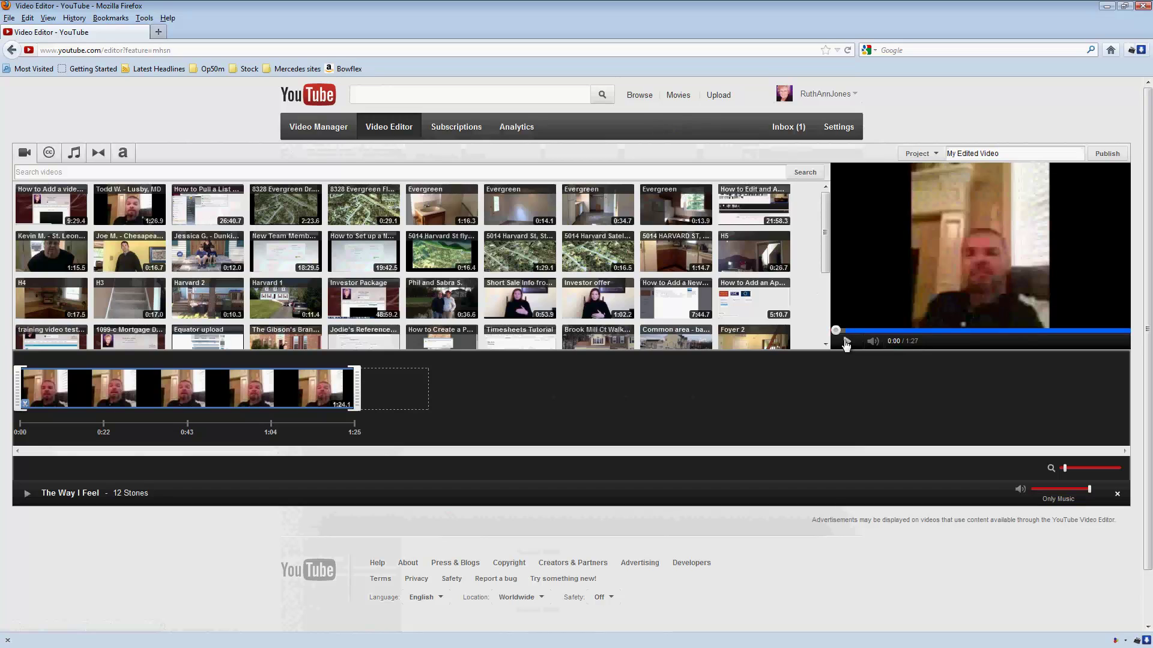
left_click(845, 342)
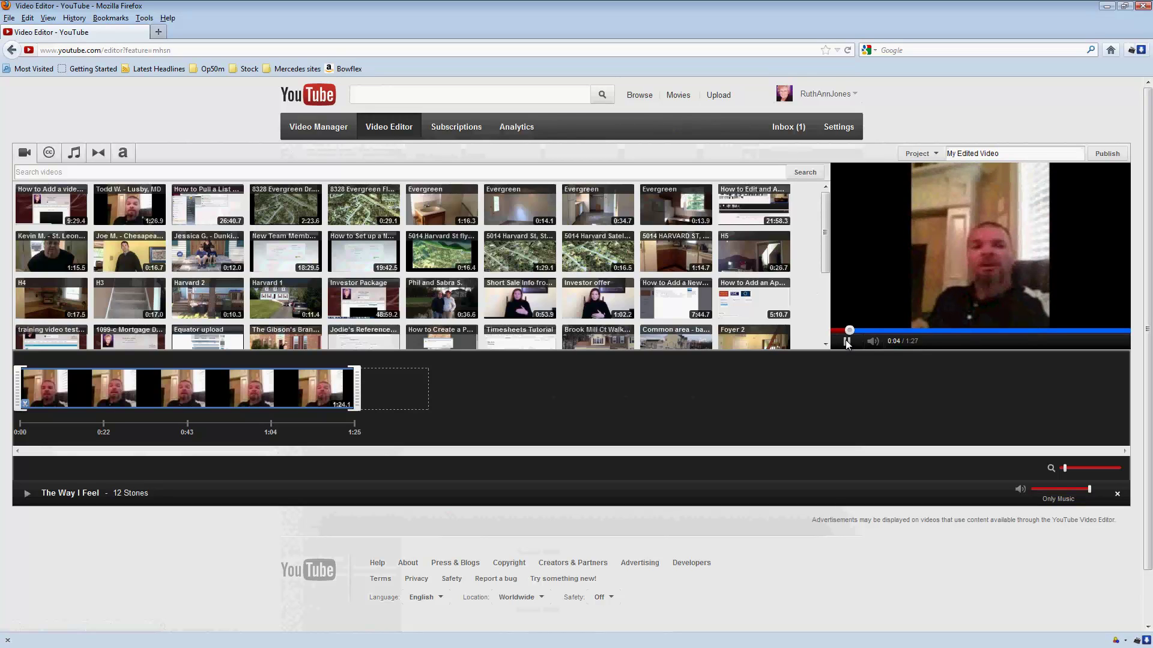
left_click_drag(357, 387, 374, 387)
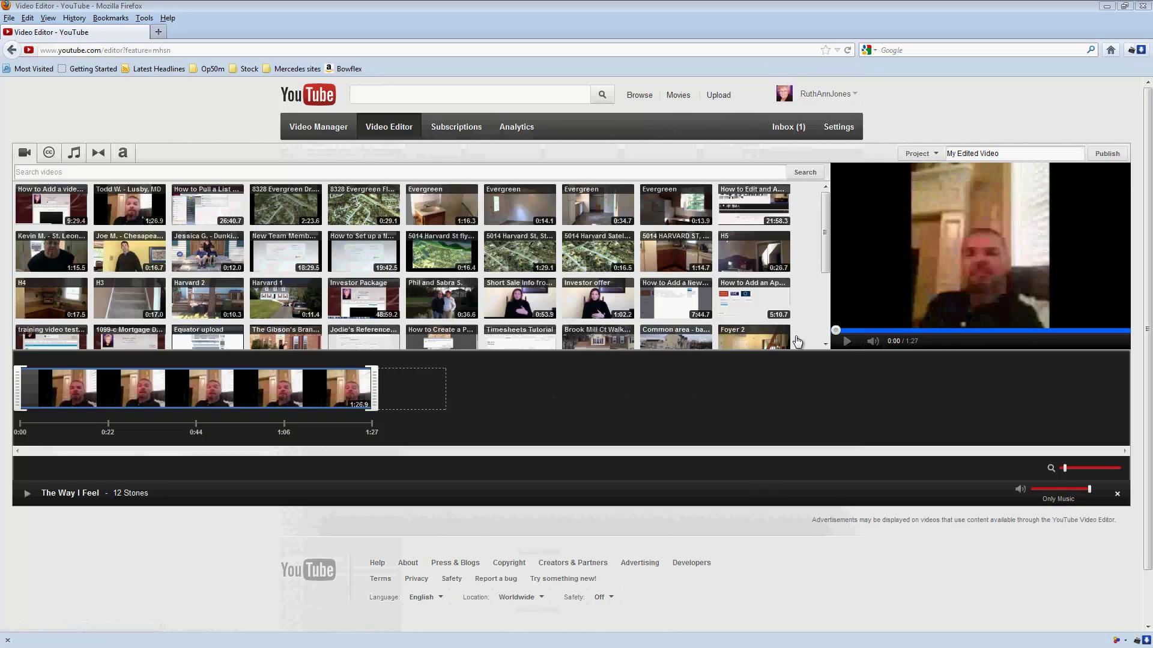
Play the clip from its beginning to find the starting point, and trim off about its first 7 seconds.
left_click(847, 343)
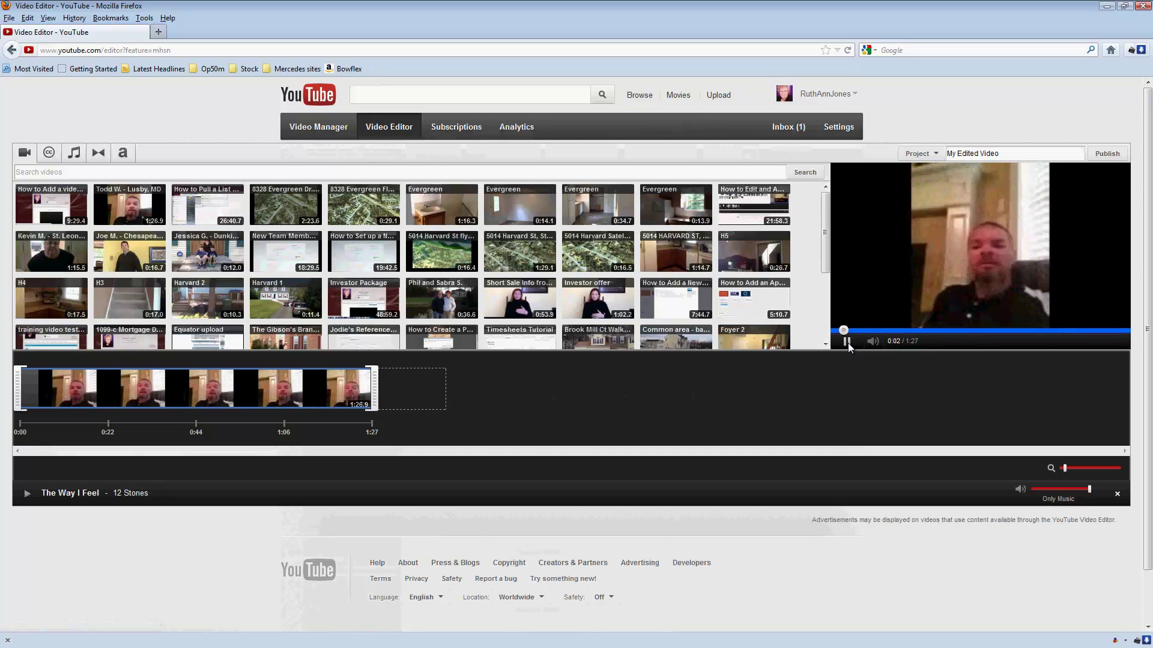
left_click(847, 341)
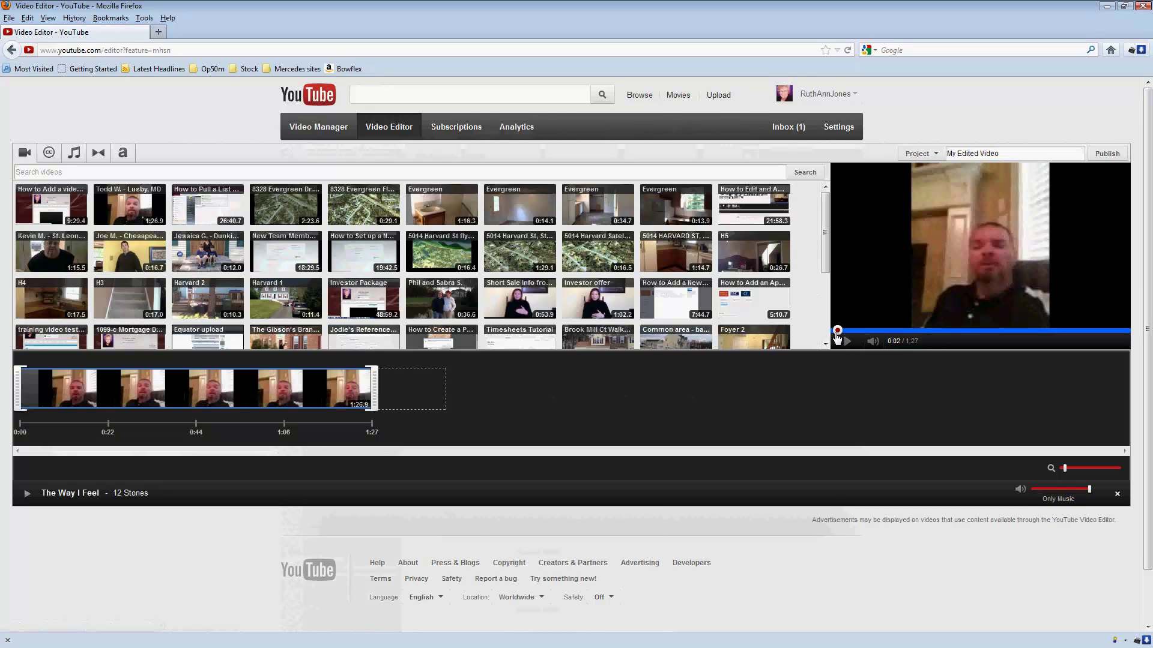
left_click(836, 331)
left_click(848, 342)
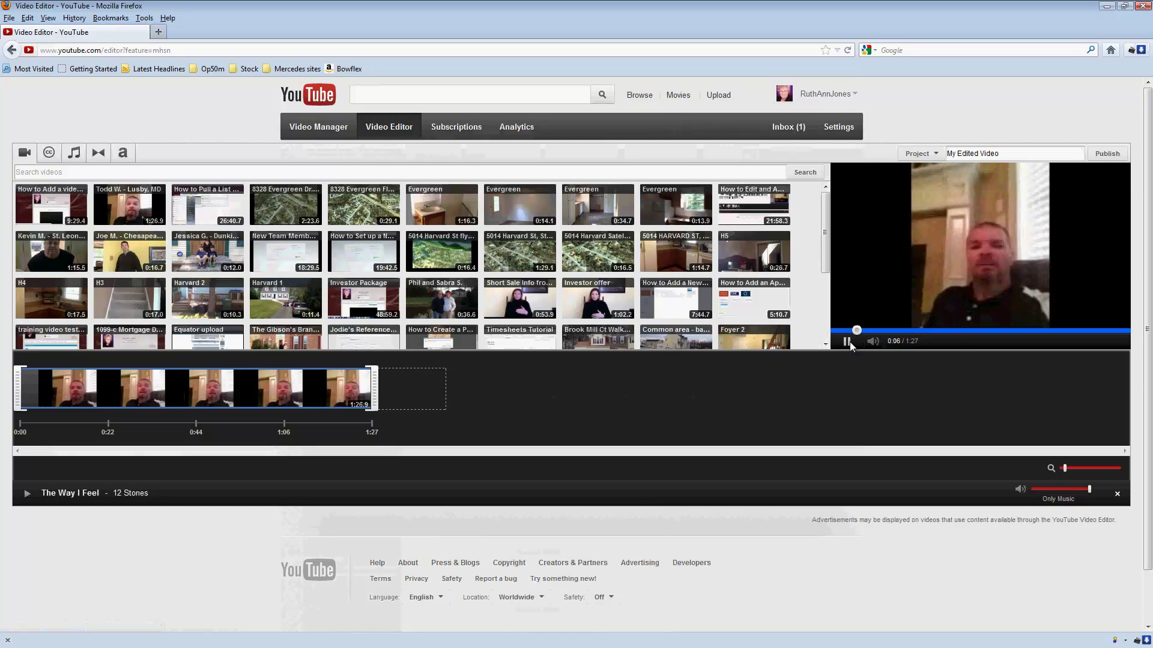
left_click(847, 341)
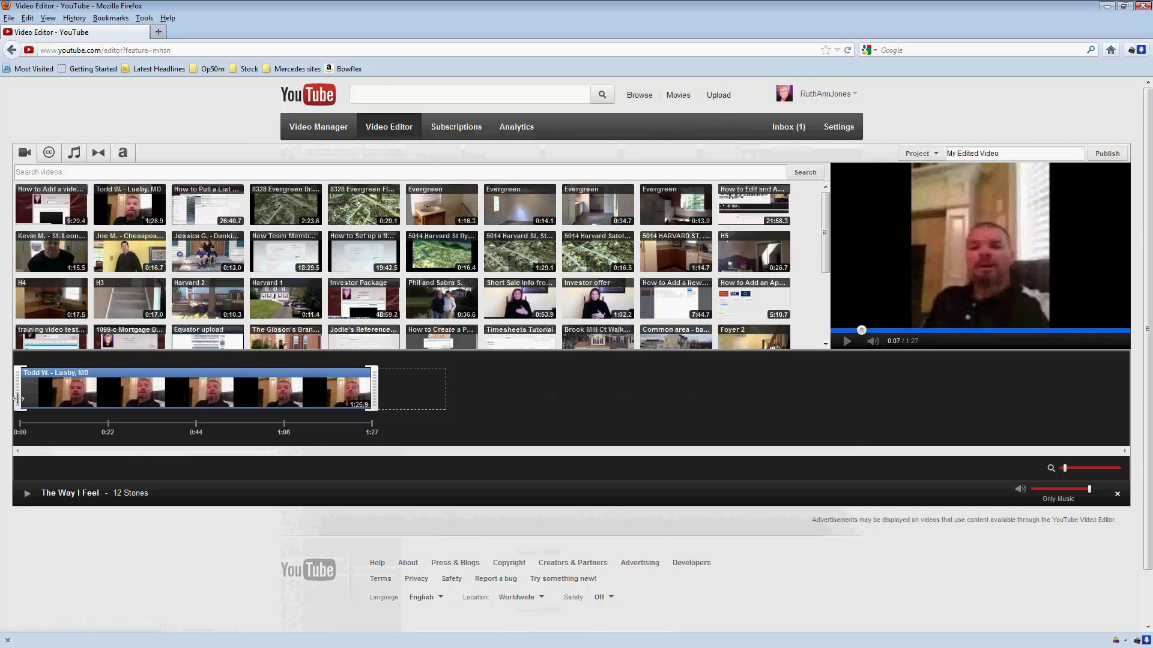
left_click_drag(18, 398, 46, 399)
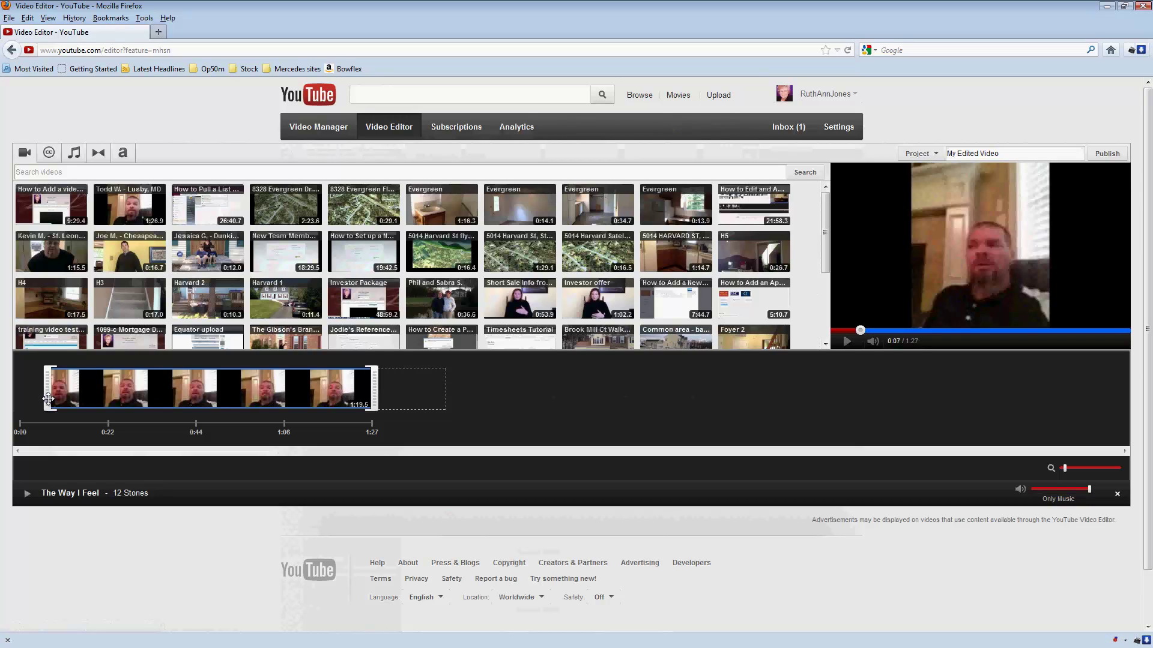
left_click_drag(48, 399, 48, 398)
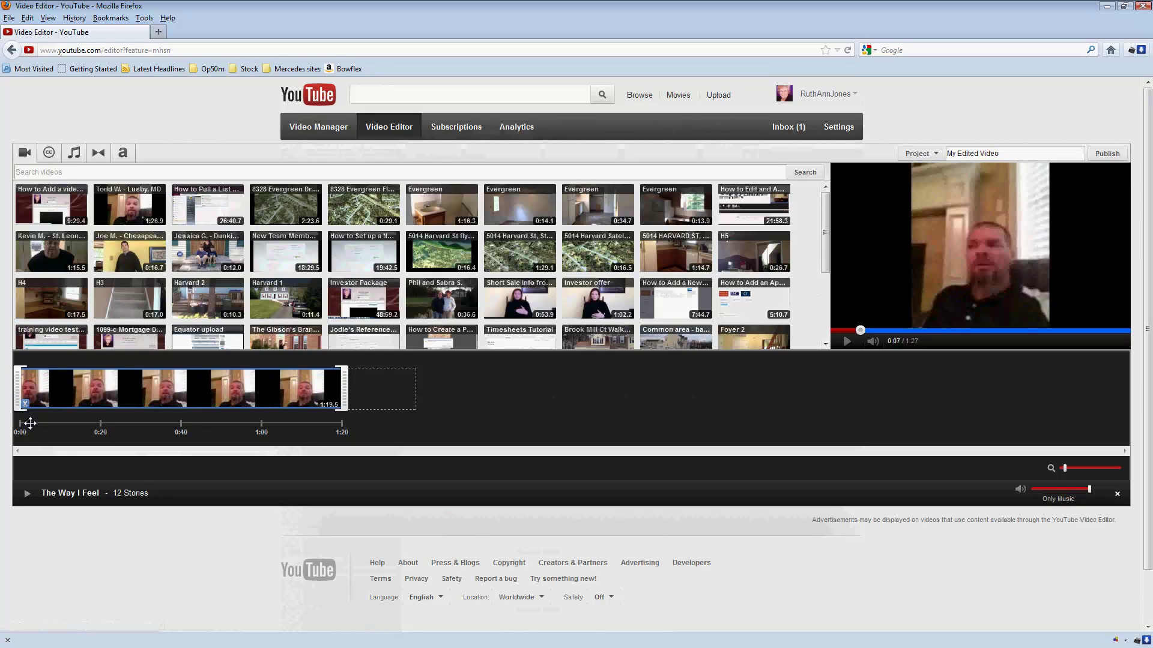
Scrub and play near the end of the timeline clip to find its ending point, and trim about 6 seconds off the end.
mouse_move(55, 410)
mouse_move(203, 401)
left_click_drag(860, 330, 1072, 330)
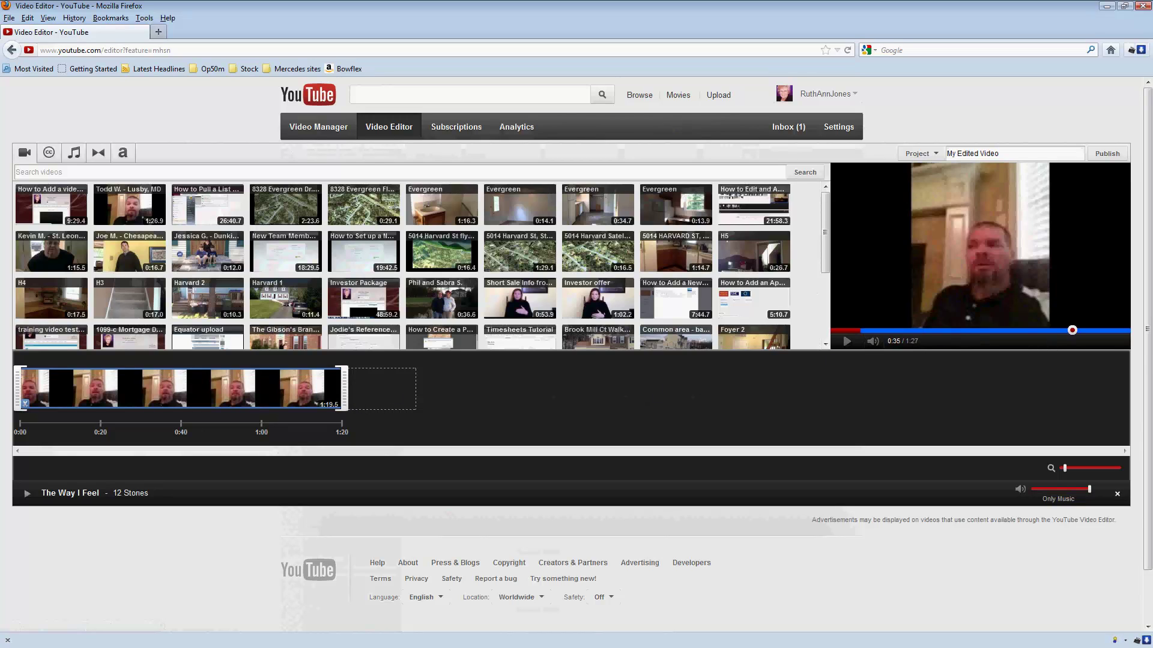
left_click(1120, 331)
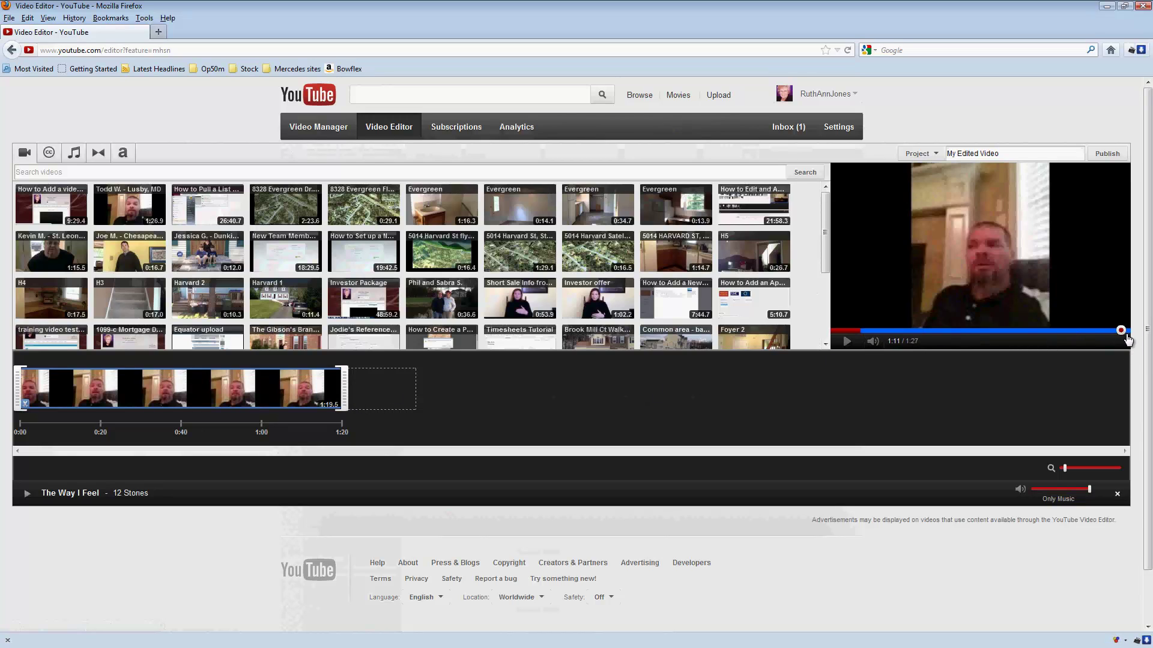
left_click(846, 342)
left_click(860, 331)
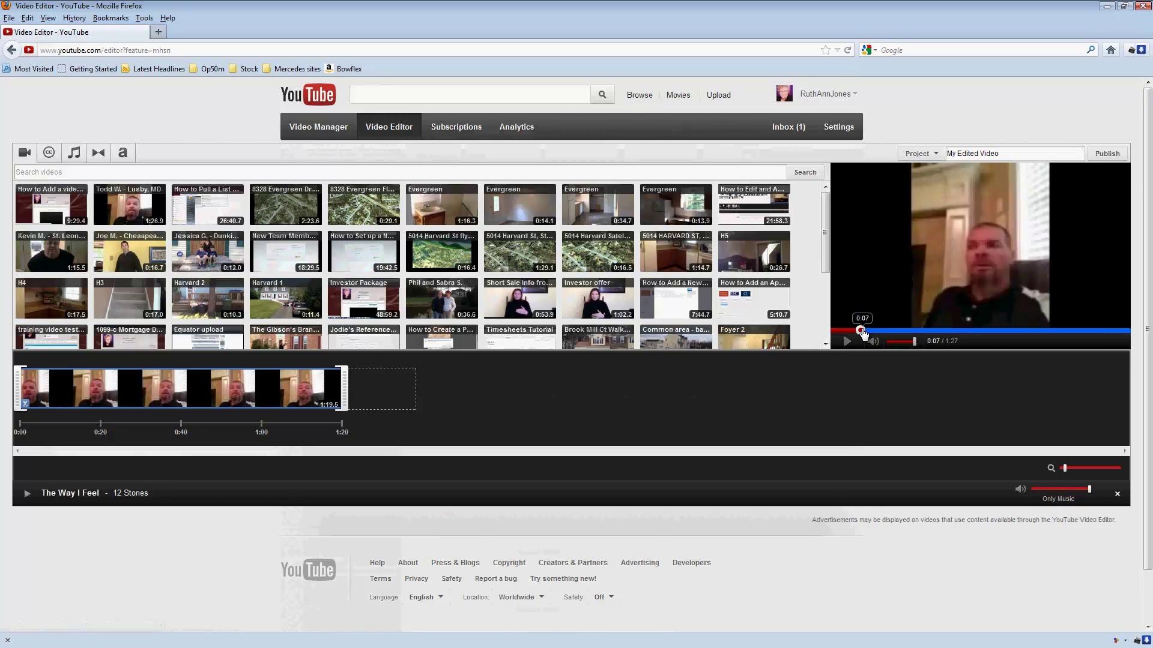
left_click_drag(862, 332, 1112, 336)
left_click(846, 342)
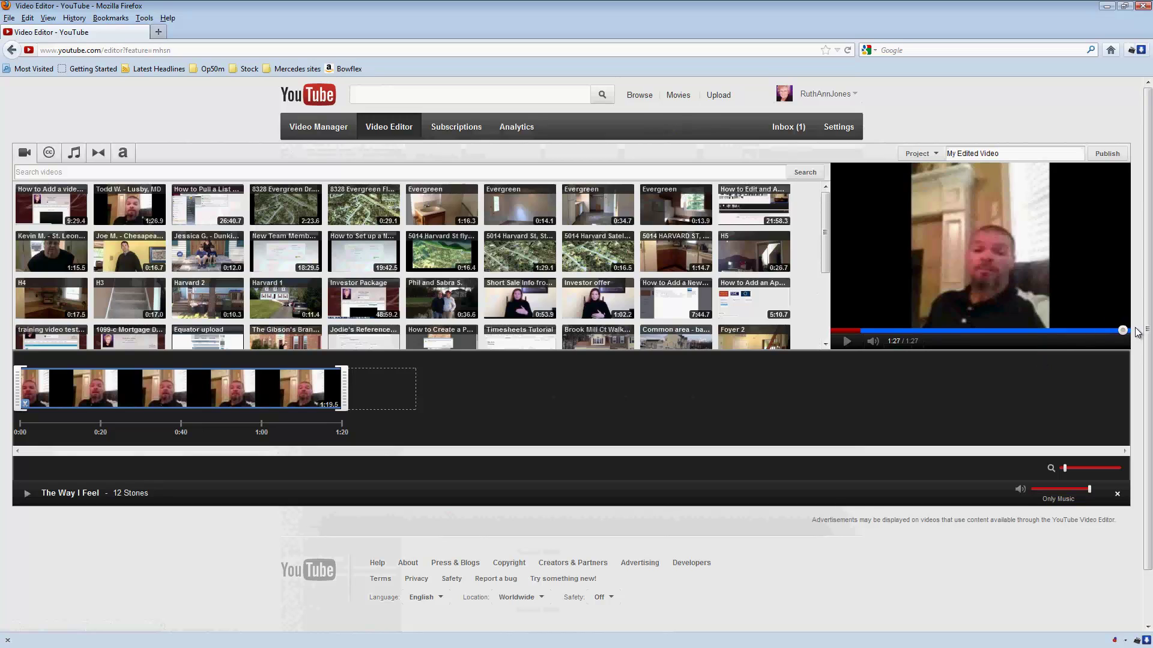
left_click_drag(1122, 330, 1100, 332)
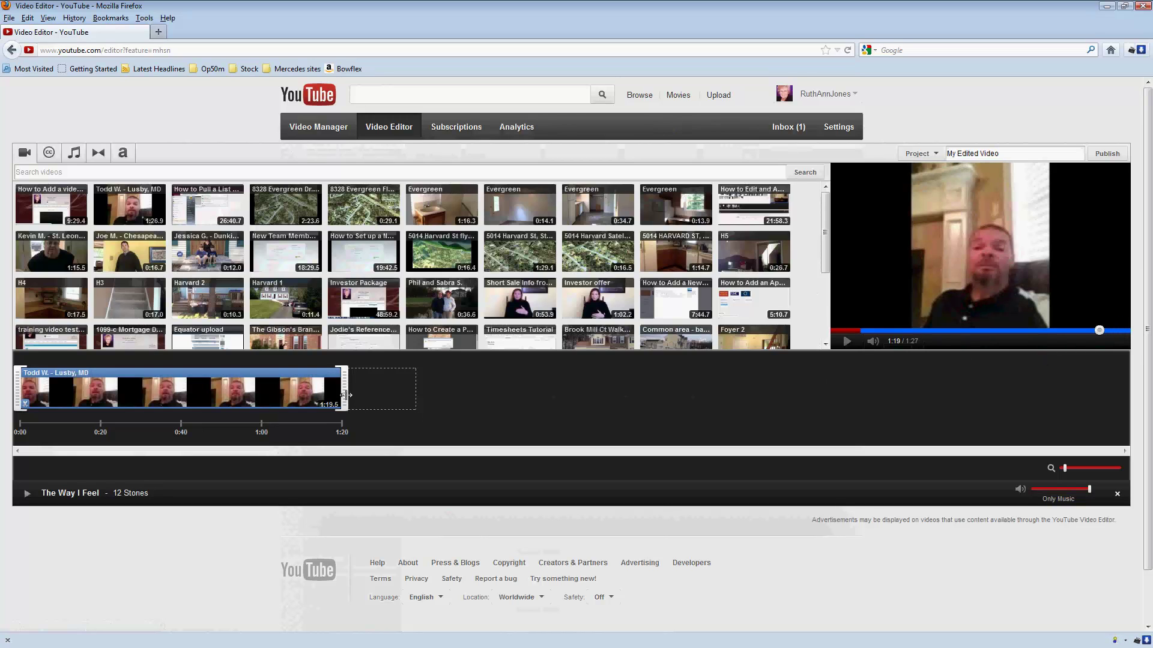
left_click_drag(344, 394, 320, 396)
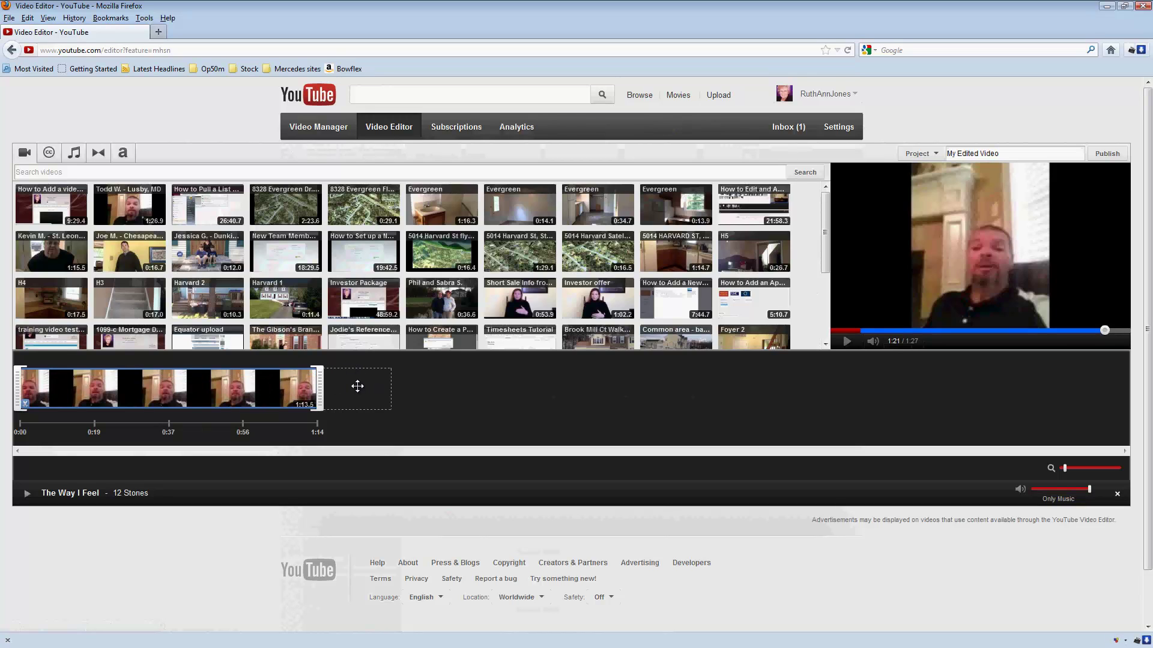
Add the 1:16.3 "Evergreen" video to the timeline after the trimmed clip, and play it briefly.
mouse_move(301, 398)
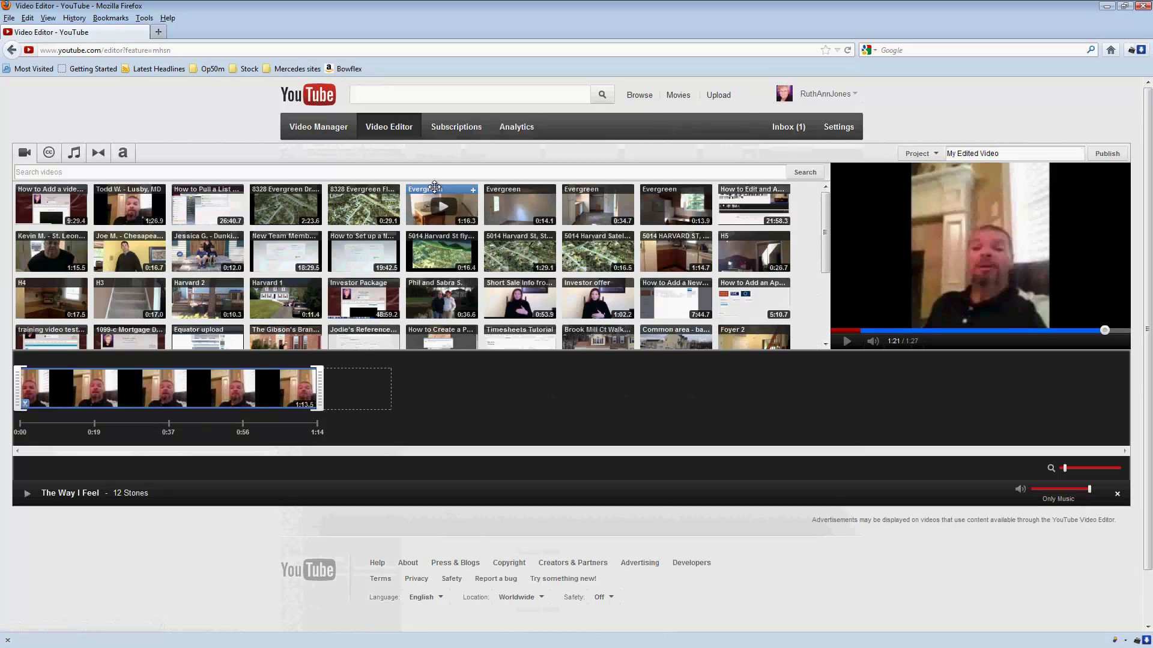
left_click_drag(434, 191, 365, 389)
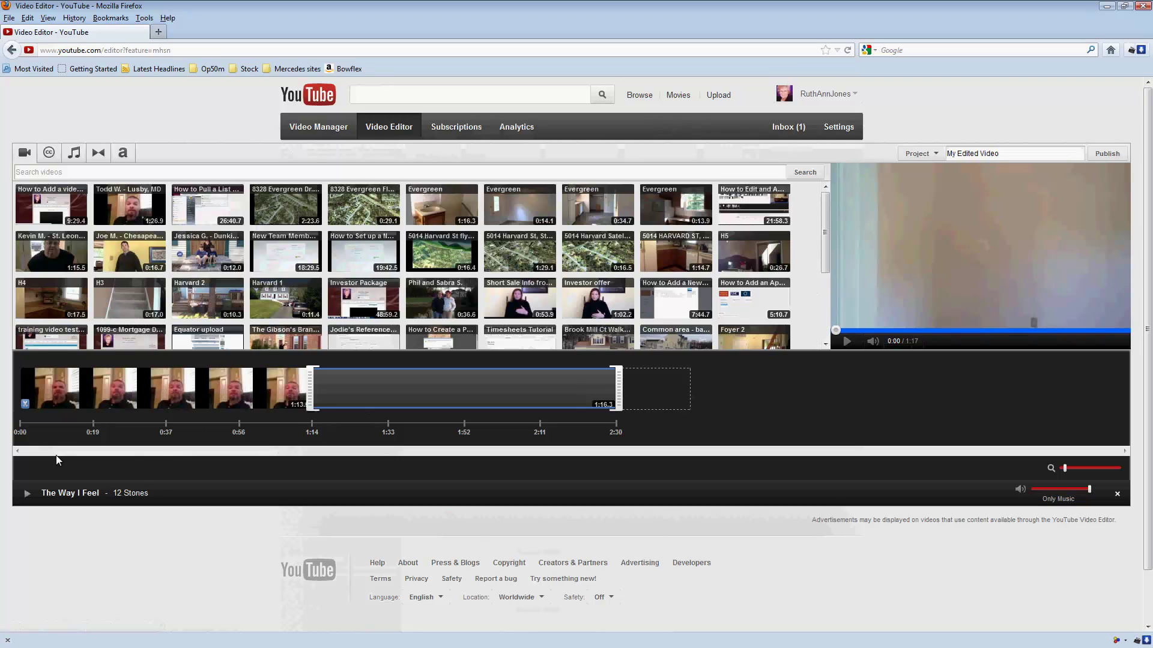
left_click(847, 341)
left_click(846, 341)
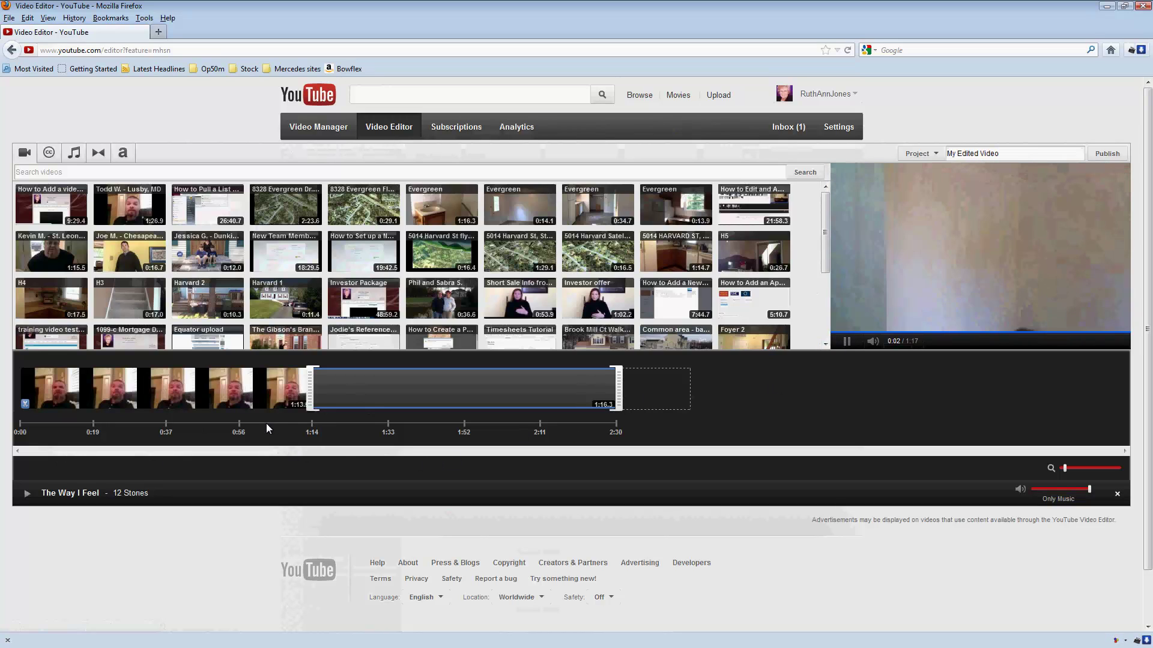
Play the project from about 1:10 to check the join between the two clips.
left_click(271, 404)
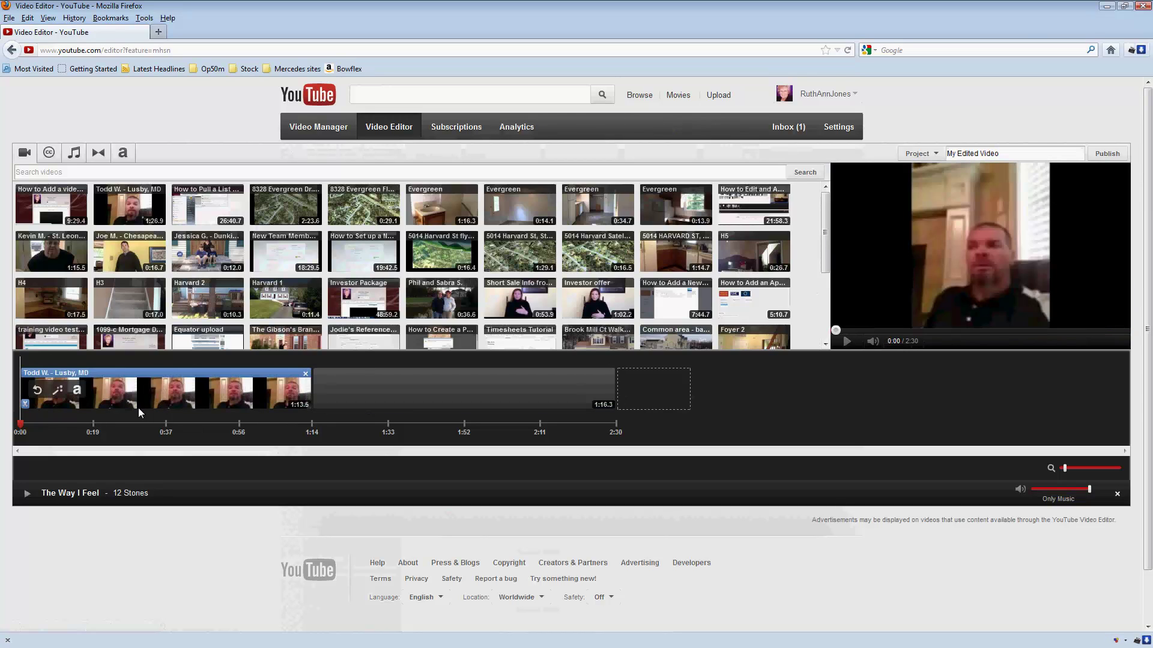
left_click_drag(20, 427, 299, 437)
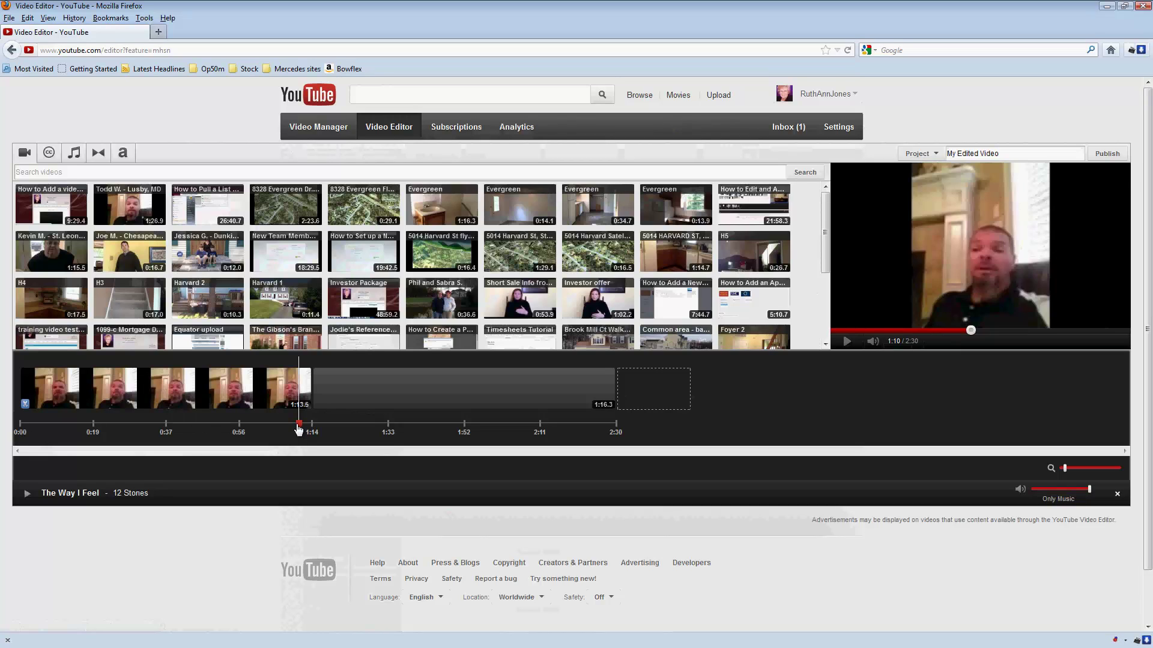
left_click(846, 342)
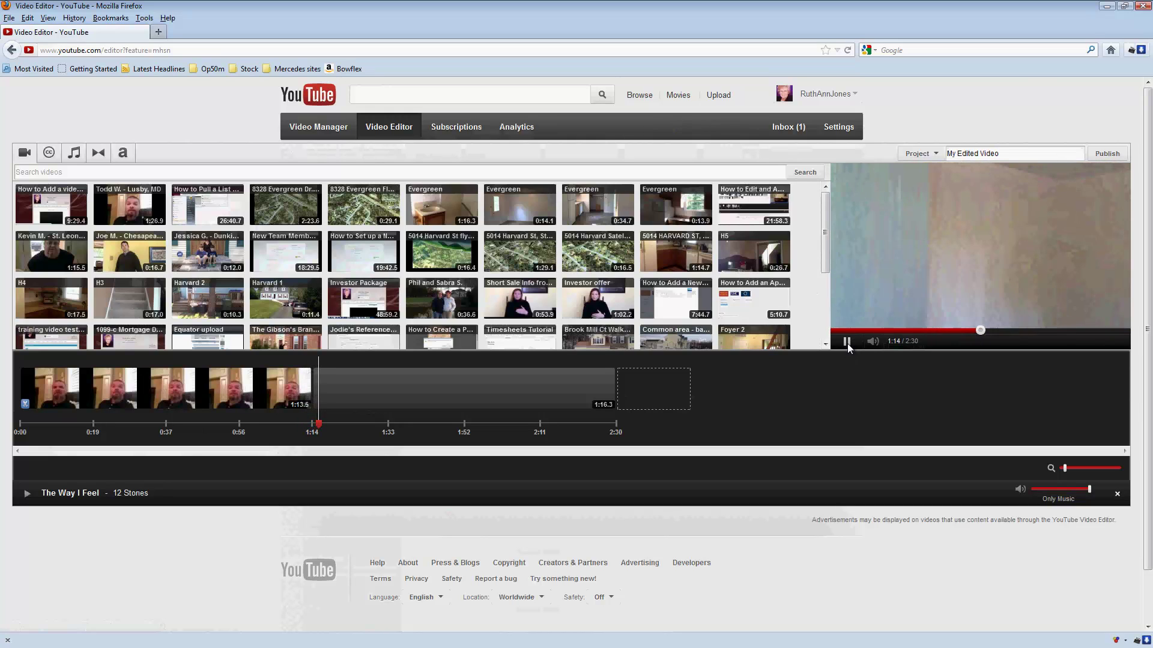
left_click(847, 345)
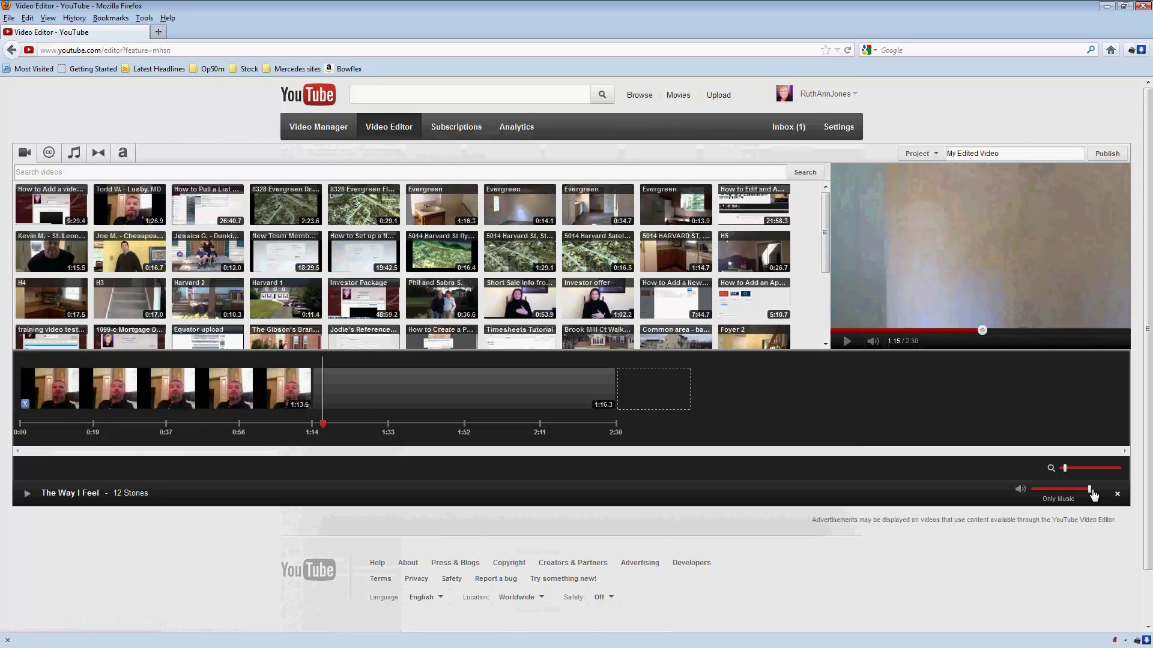
Shift the music balance to Equal, then step by step fully toward Favor Original Audio, playing the project in between.
left_click_drag(1091, 493, 1054, 494)
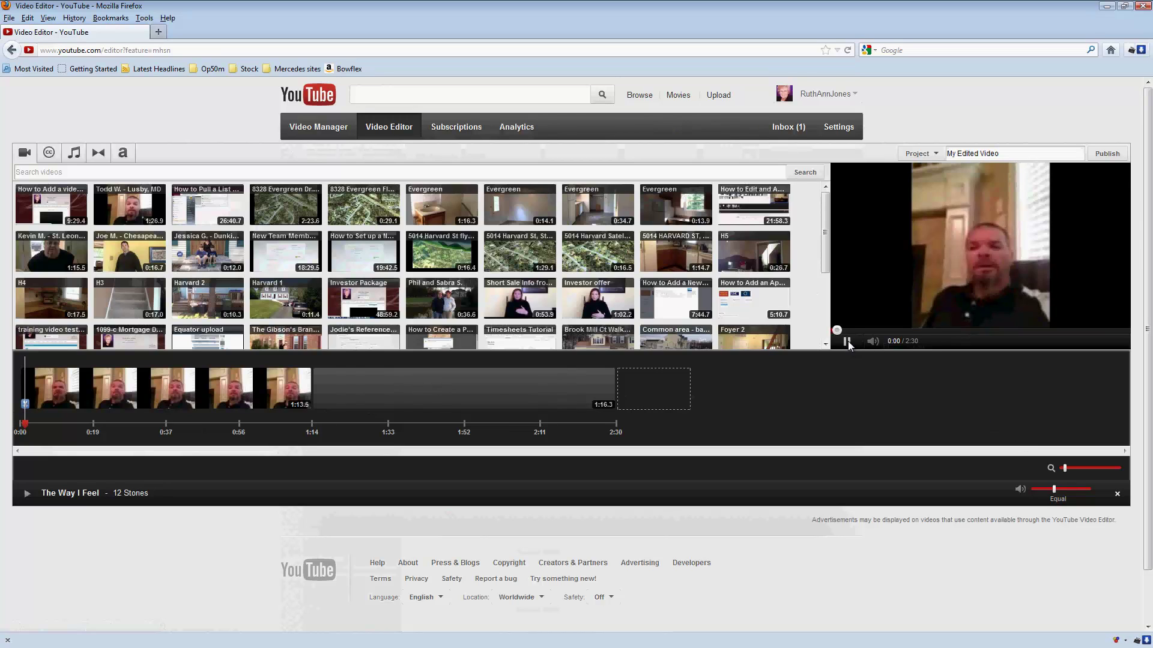
left_click_drag(1050, 491, 1039, 489)
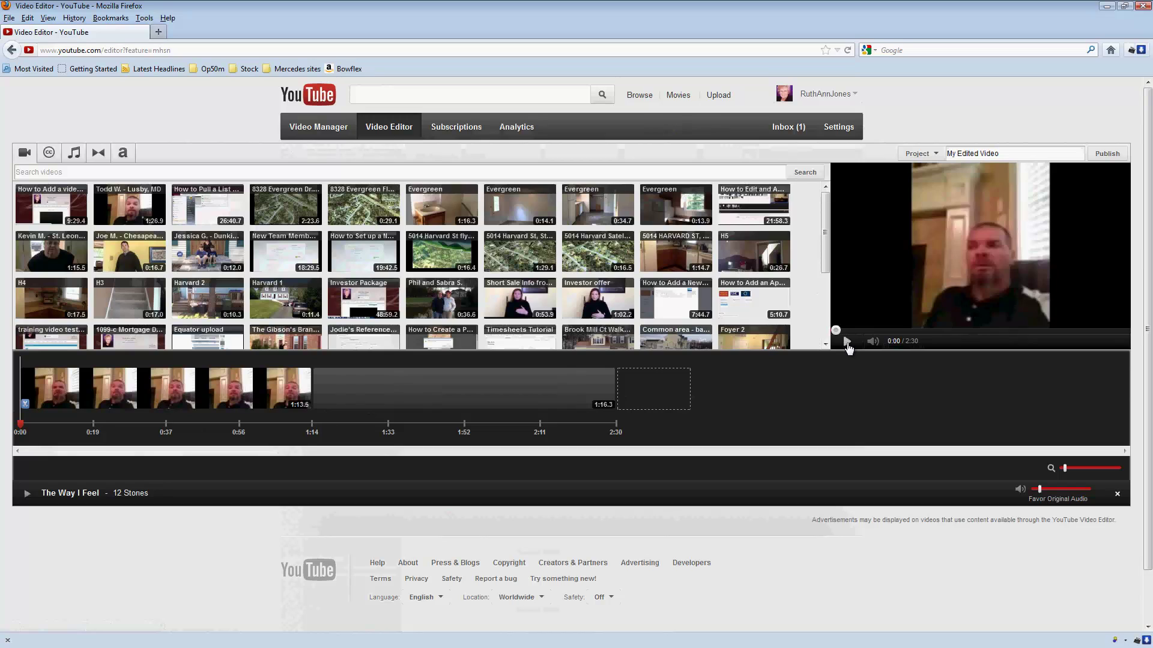
left_click(847, 342)
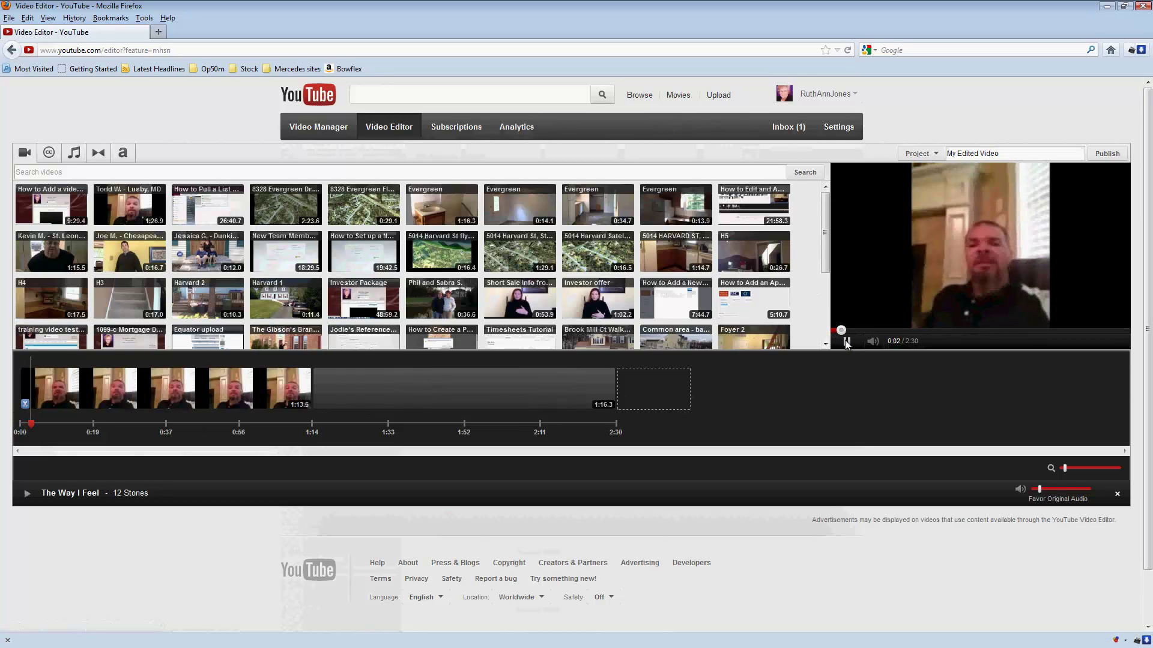
left_click(847, 343)
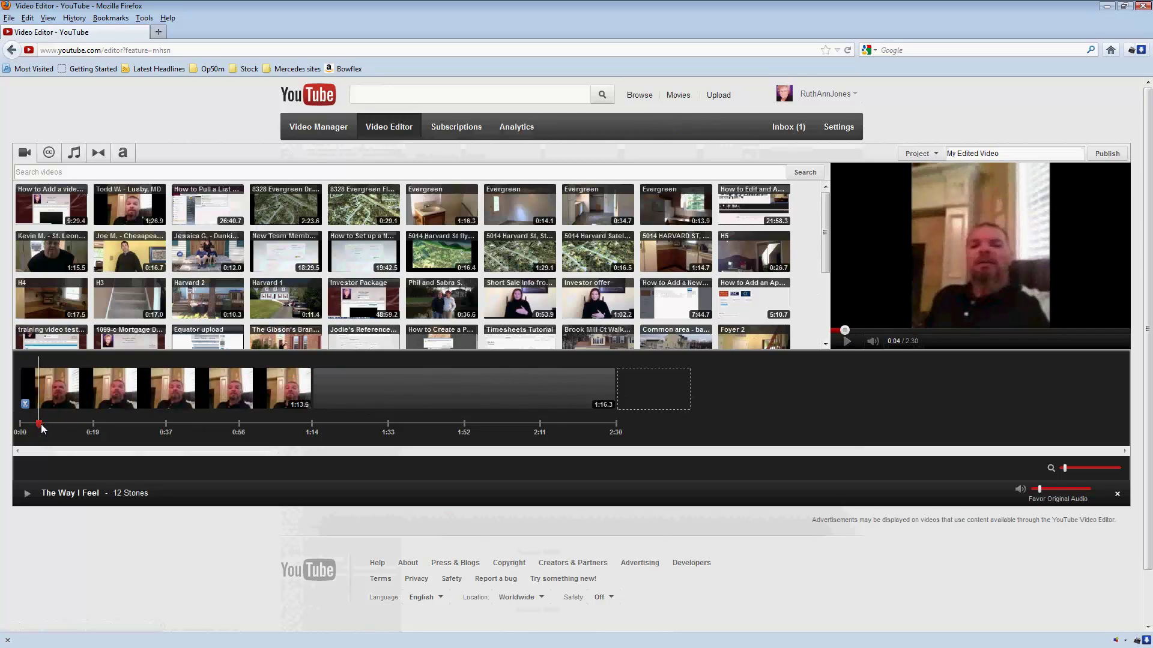
left_click_drag(42, 428, 299, 428)
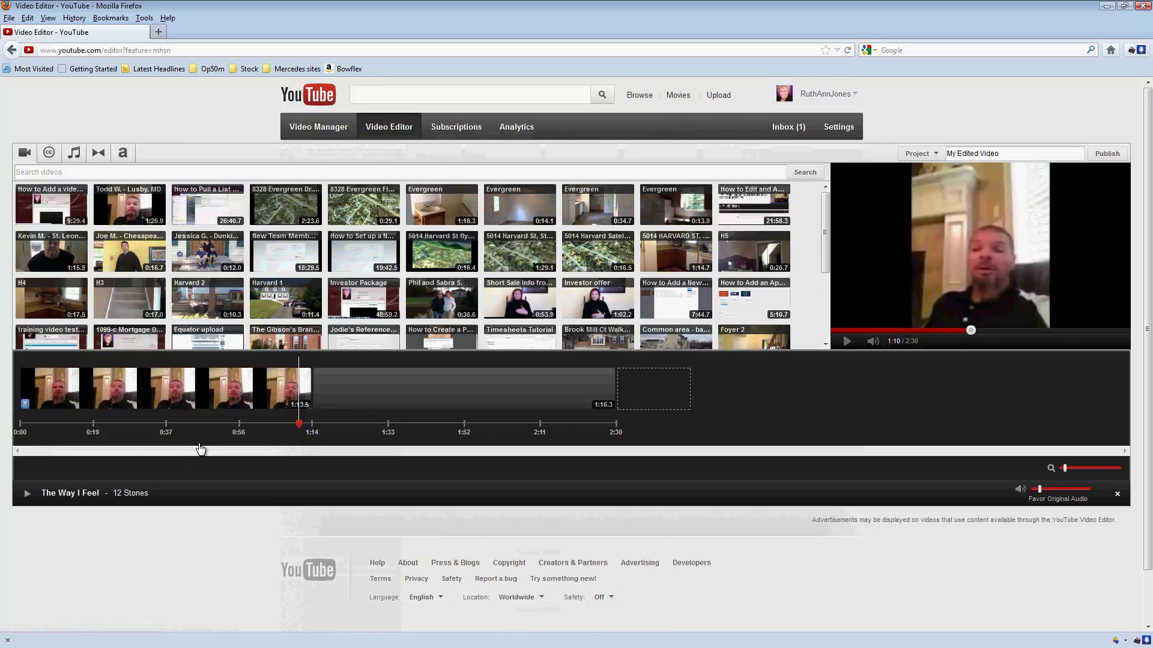
left_click(27, 494)
left_click(1019, 495)
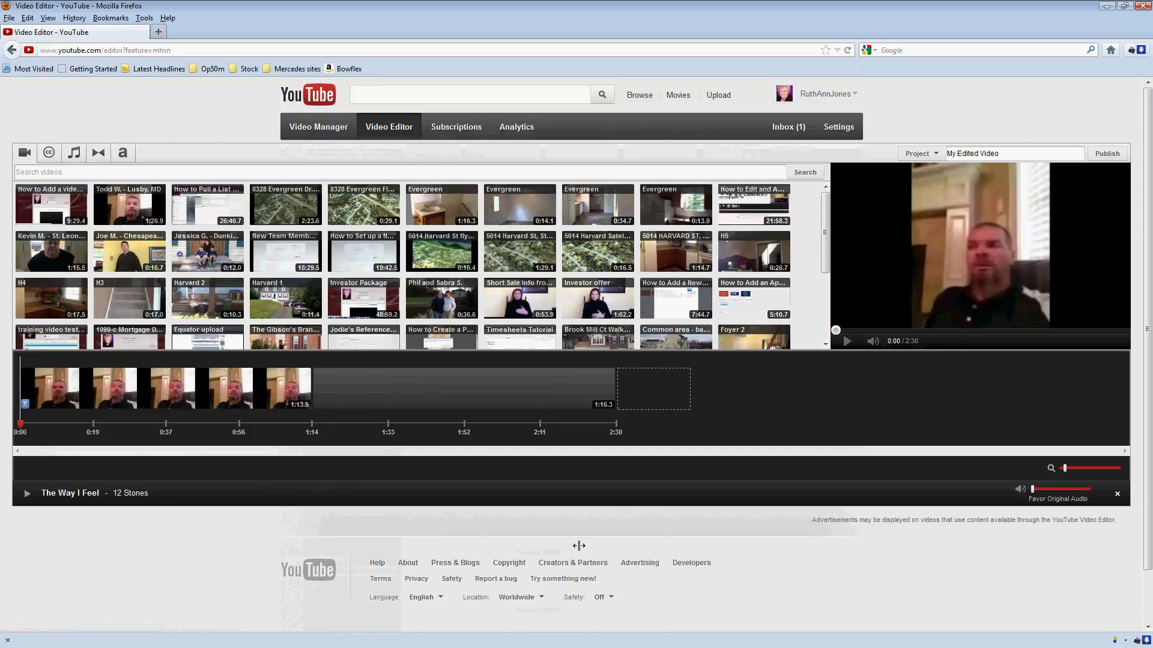
Play the project from about 1:10 across the join of the clips, and remove the background music.
left_click(25, 493)
left_click_drag(60, 423, 289, 426)
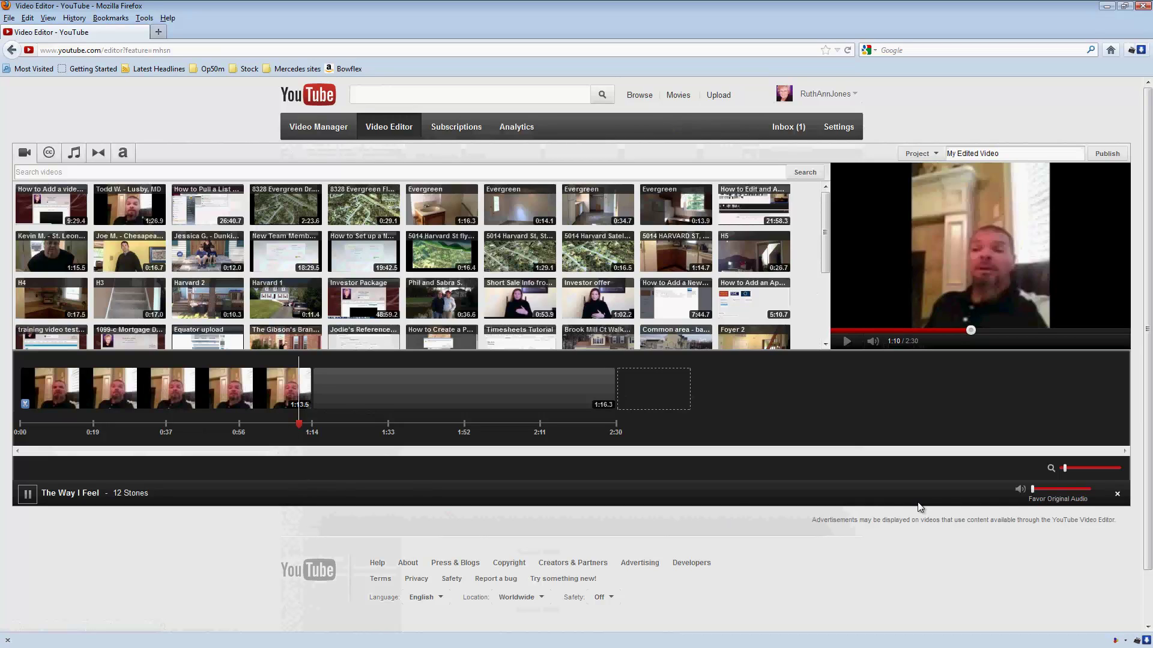
left_click(842, 347)
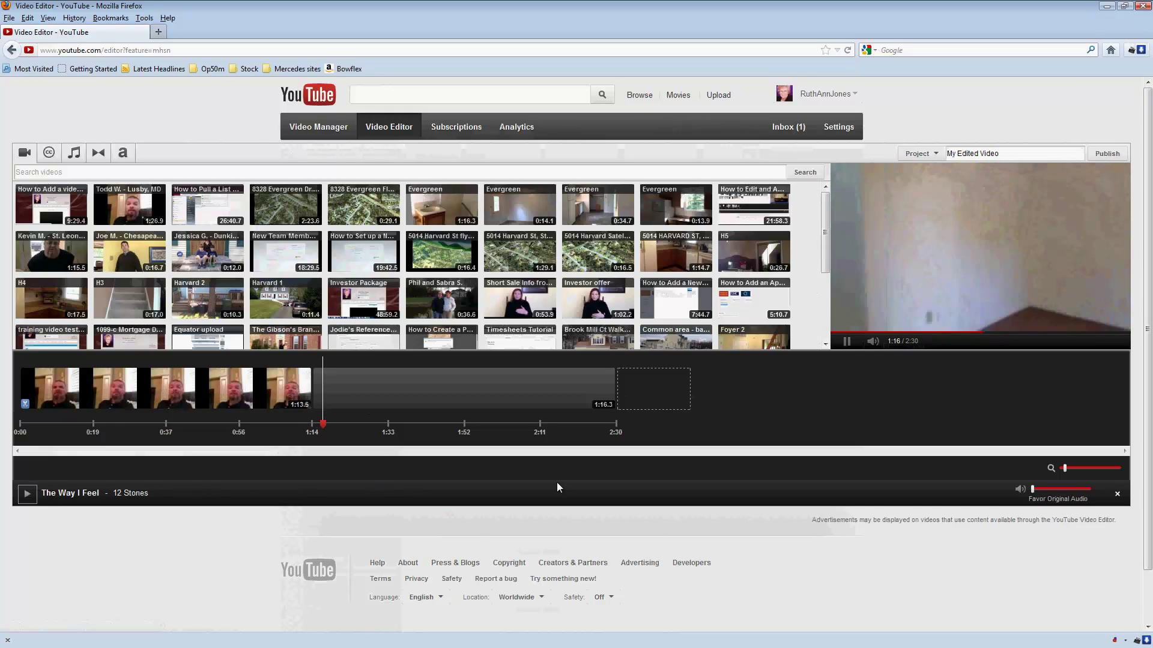
left_click(1118, 494)
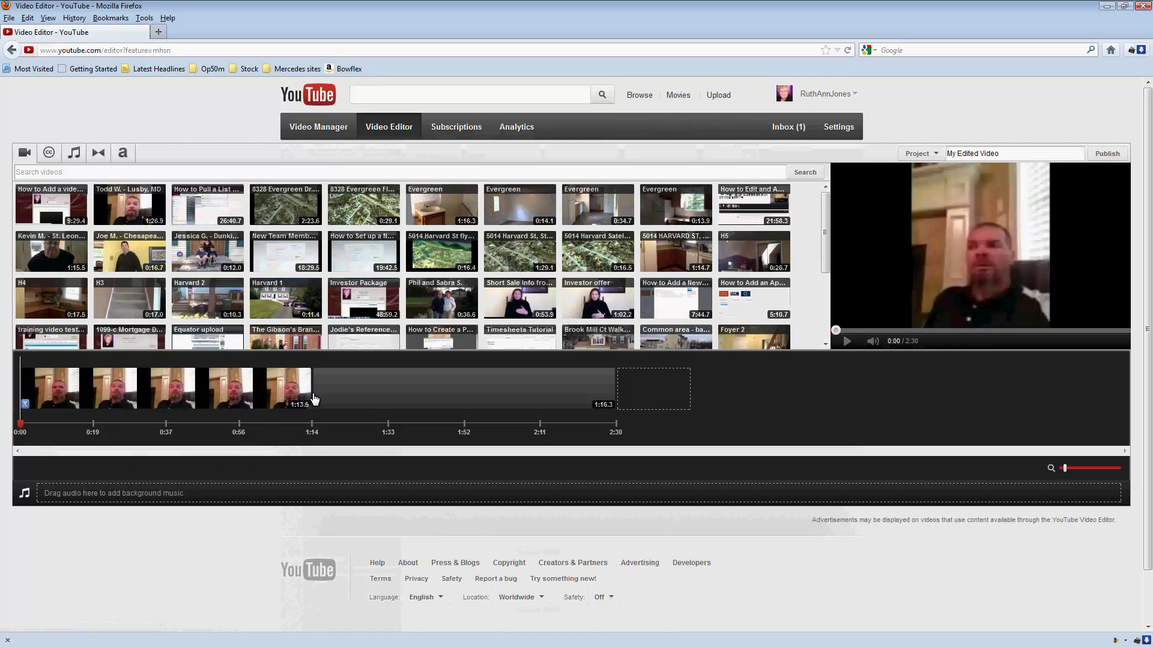
Add a Crossfade transition between the two timeline clips, and play the project from about 1:06 to preview it.
left_click(99, 152)
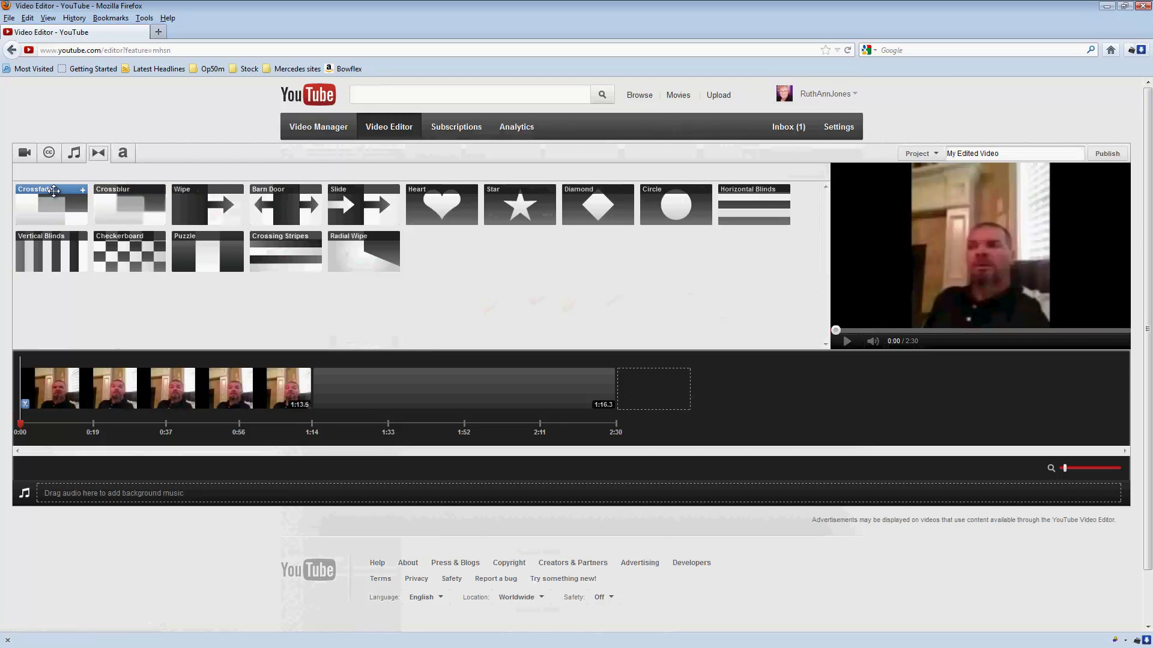
left_click_drag(53, 191, 317, 386)
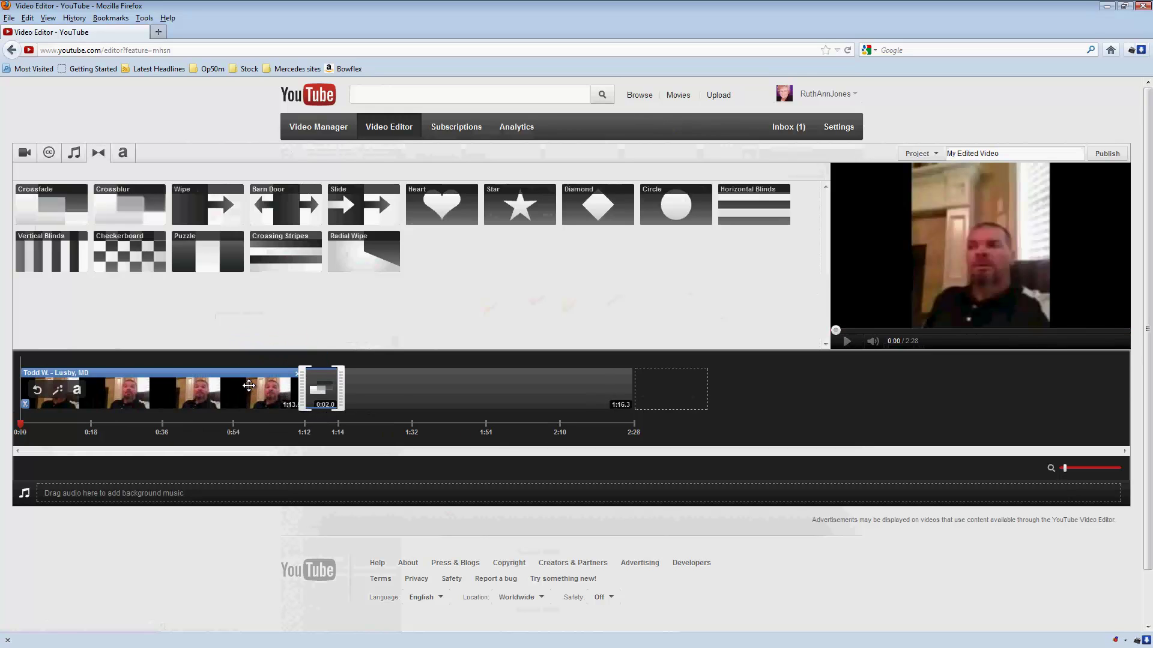
mouse_move(381, 392)
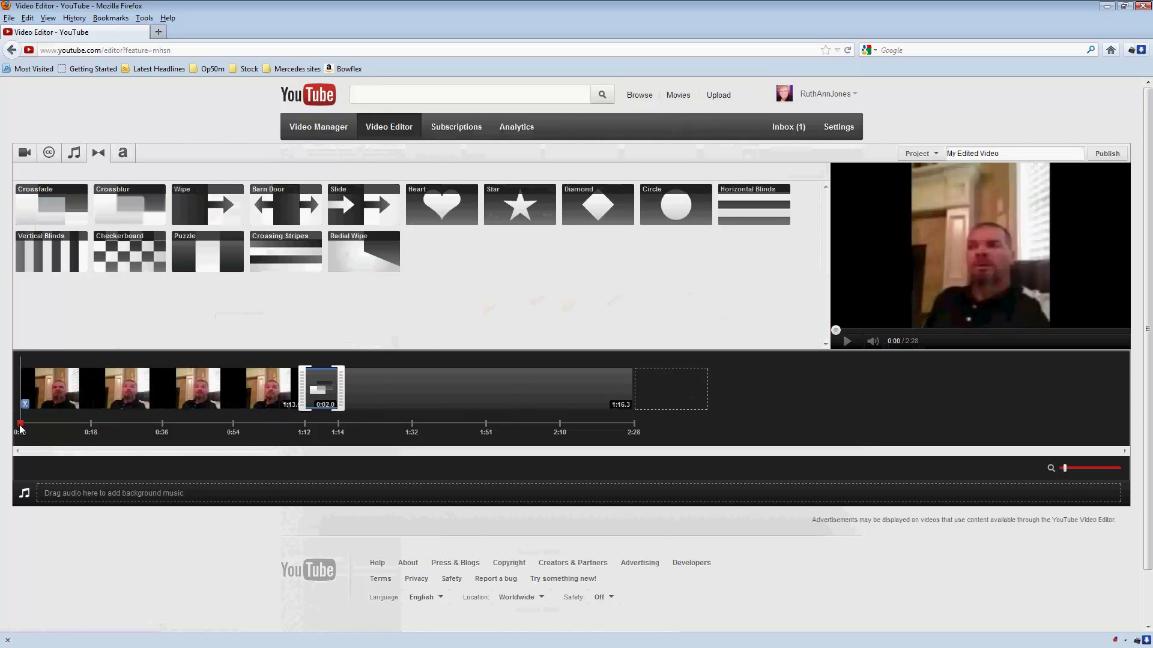
left_click_drag(20, 428, 276, 444)
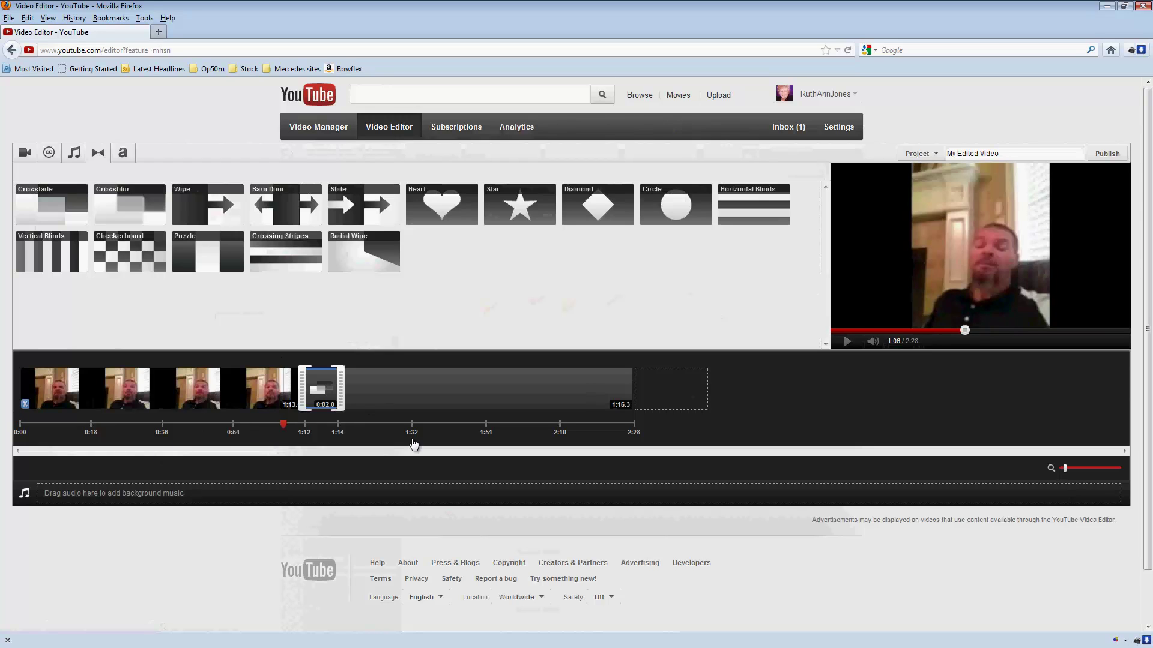
left_click(847, 342)
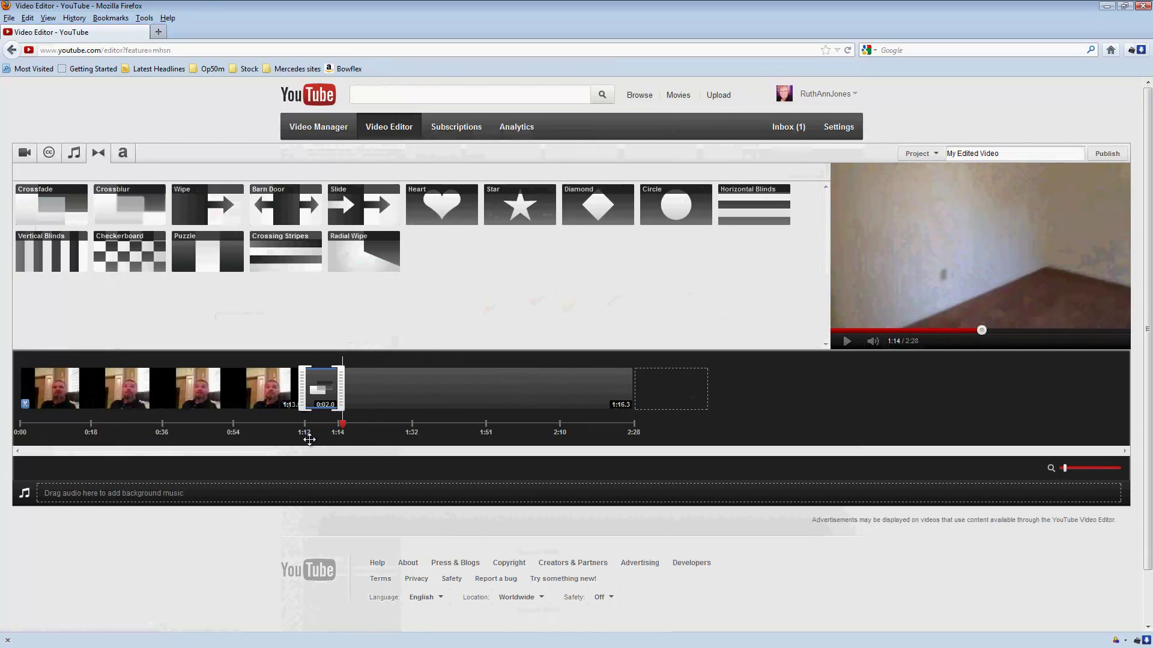
Lengthen the Crossfade transition between the two clips to 17.8 seconds.
mouse_move(310, 394)
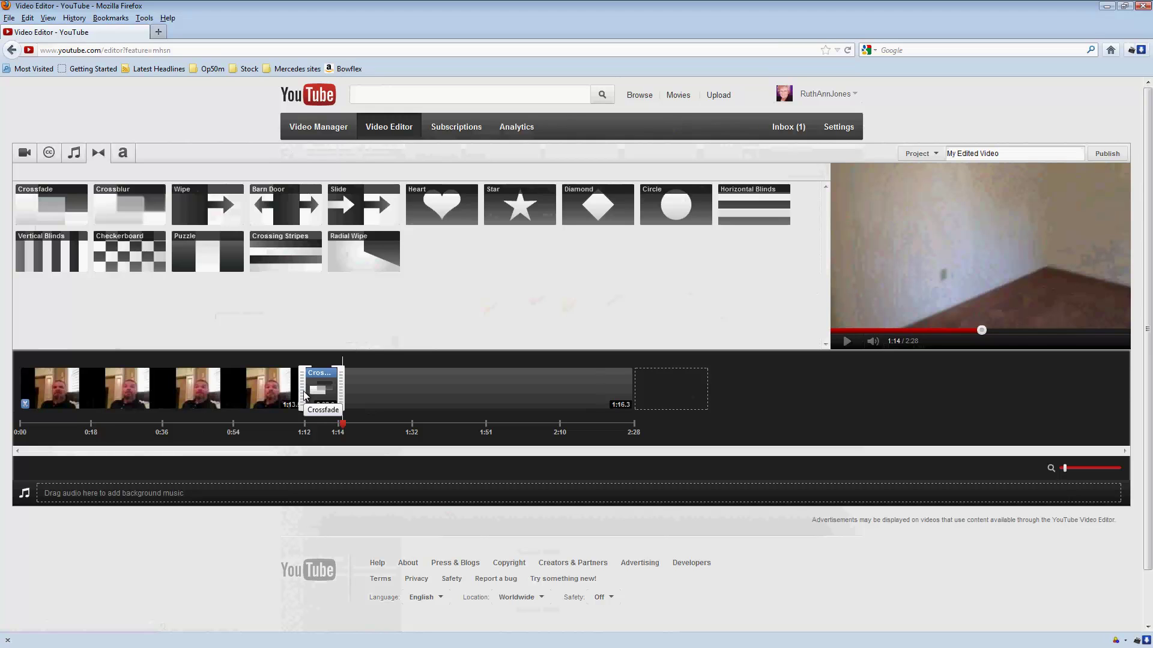
left_click(305, 395)
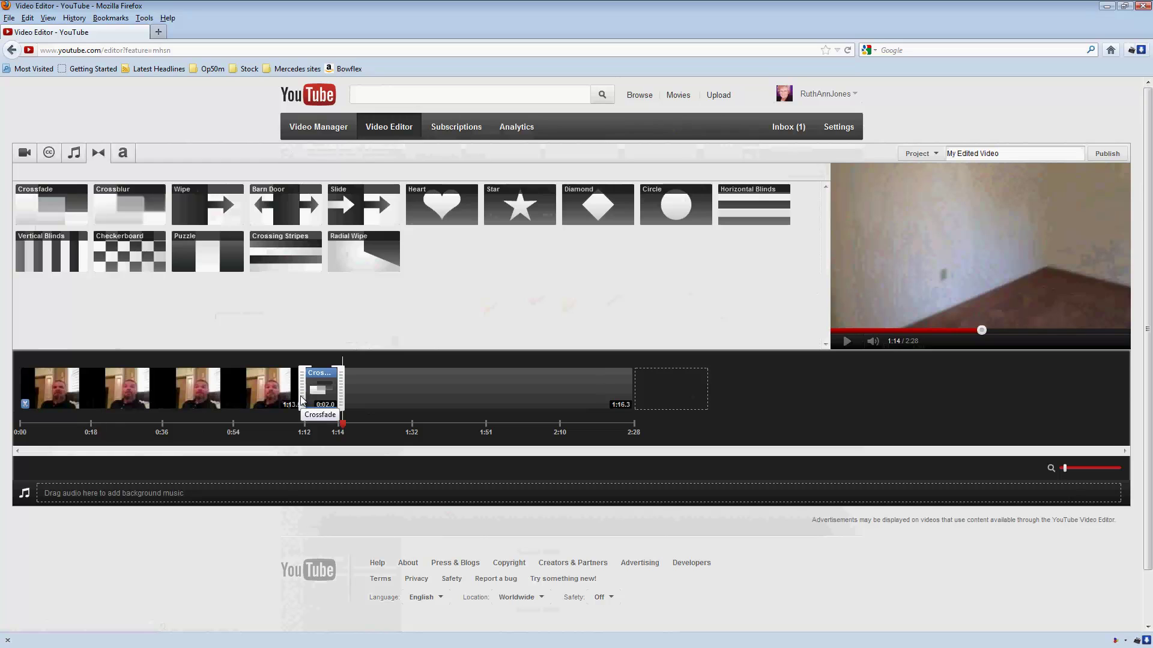
left_click_drag(301, 396, 275, 392)
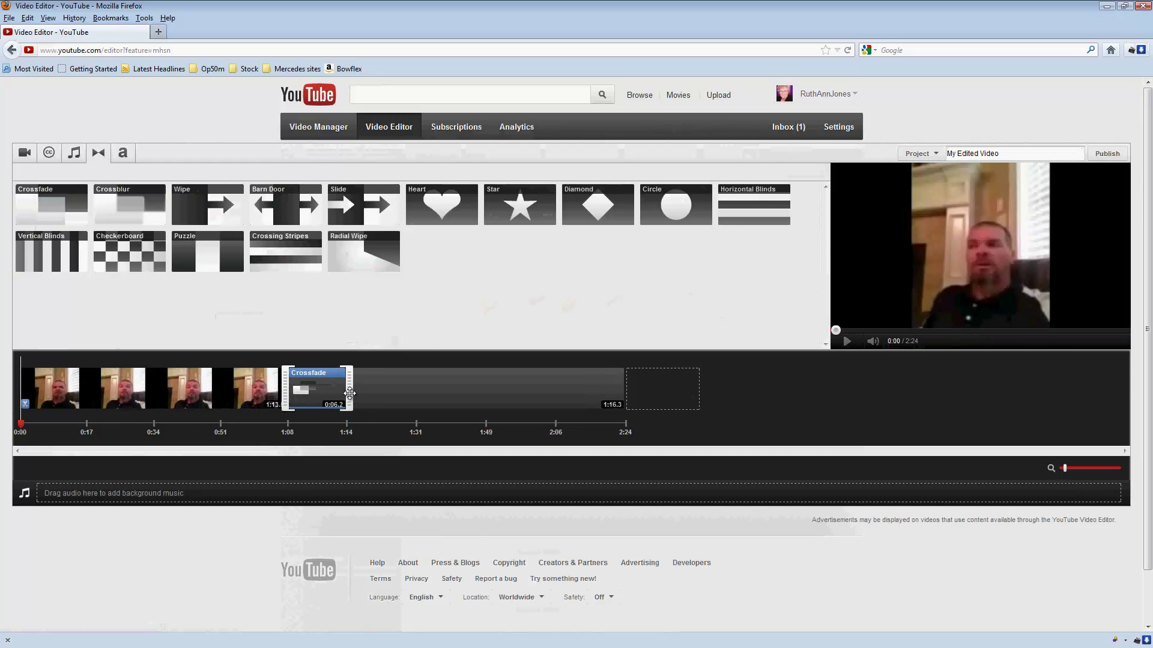
left_click_drag(350, 393, 365, 393)
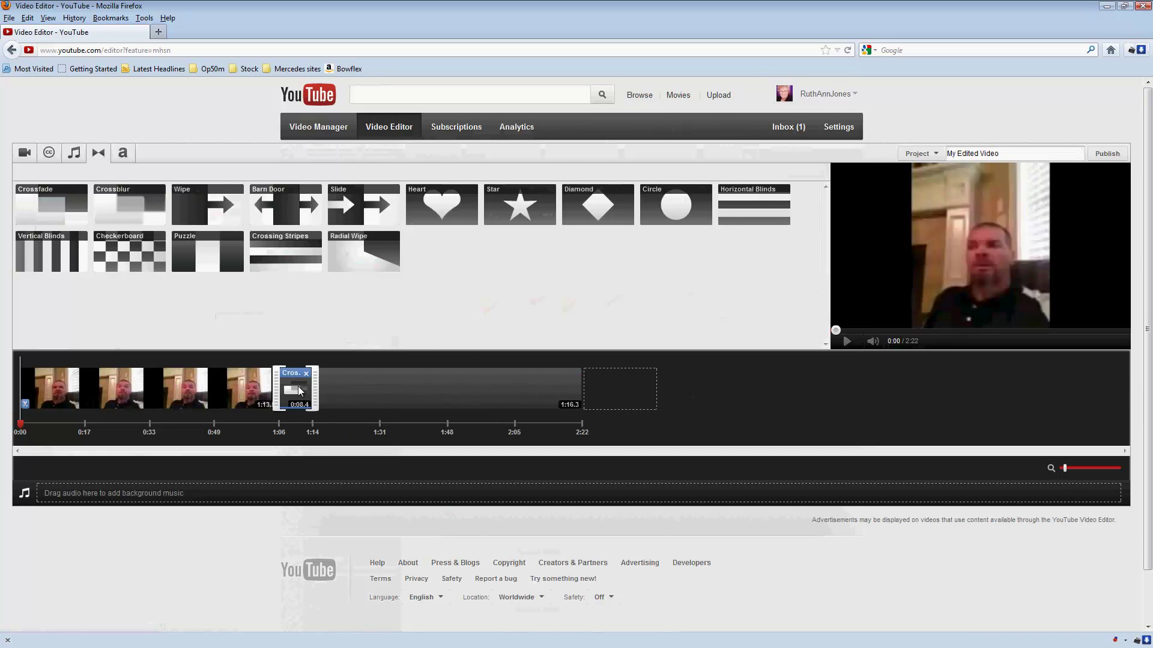
left_click_drag(316, 393, 371, 397)
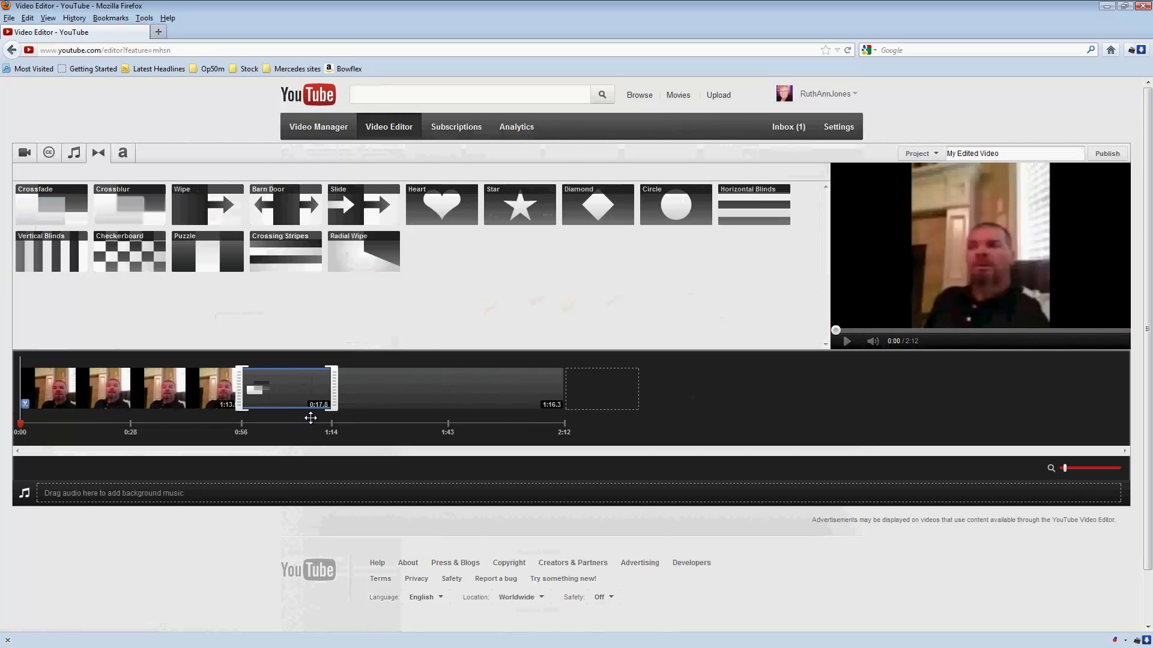
Replace the Crossfade between the two clips with a Crossblur transition.
mouse_move(281, 376)
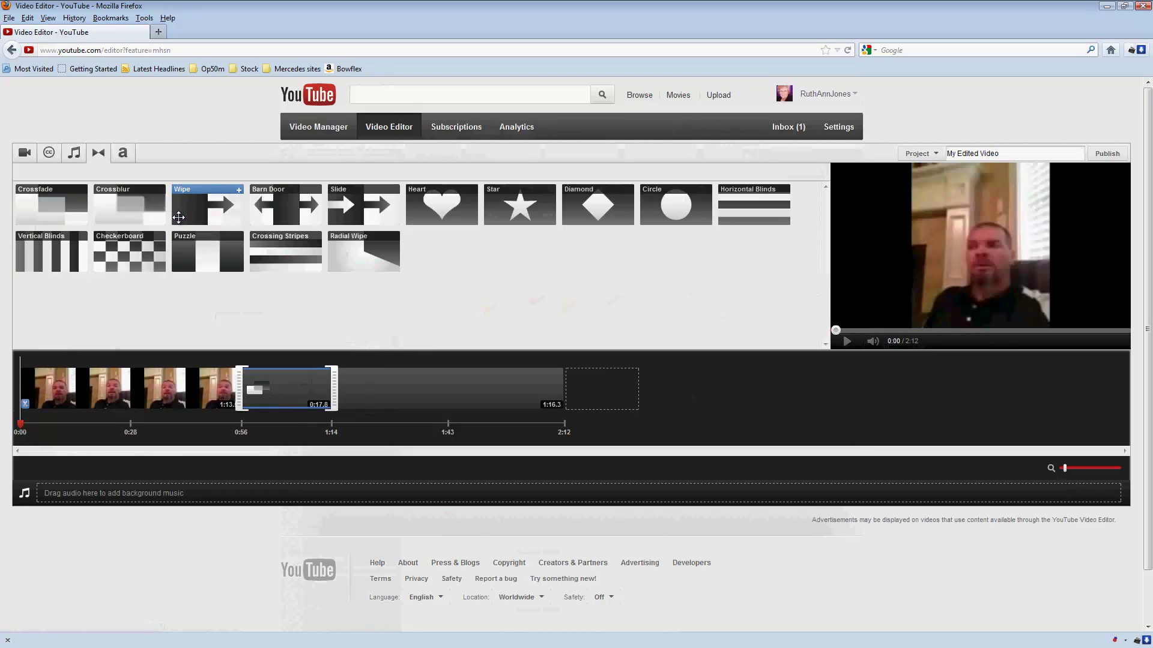
mouse_move(100, 194)
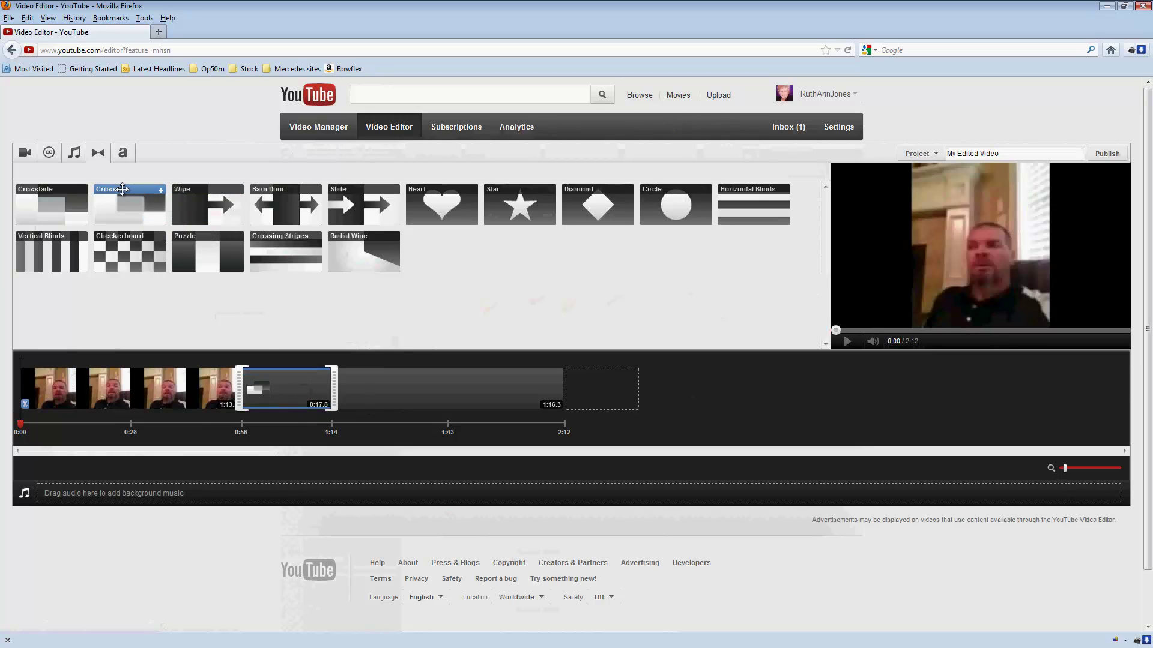
left_click_drag(101, 193, 283, 386)
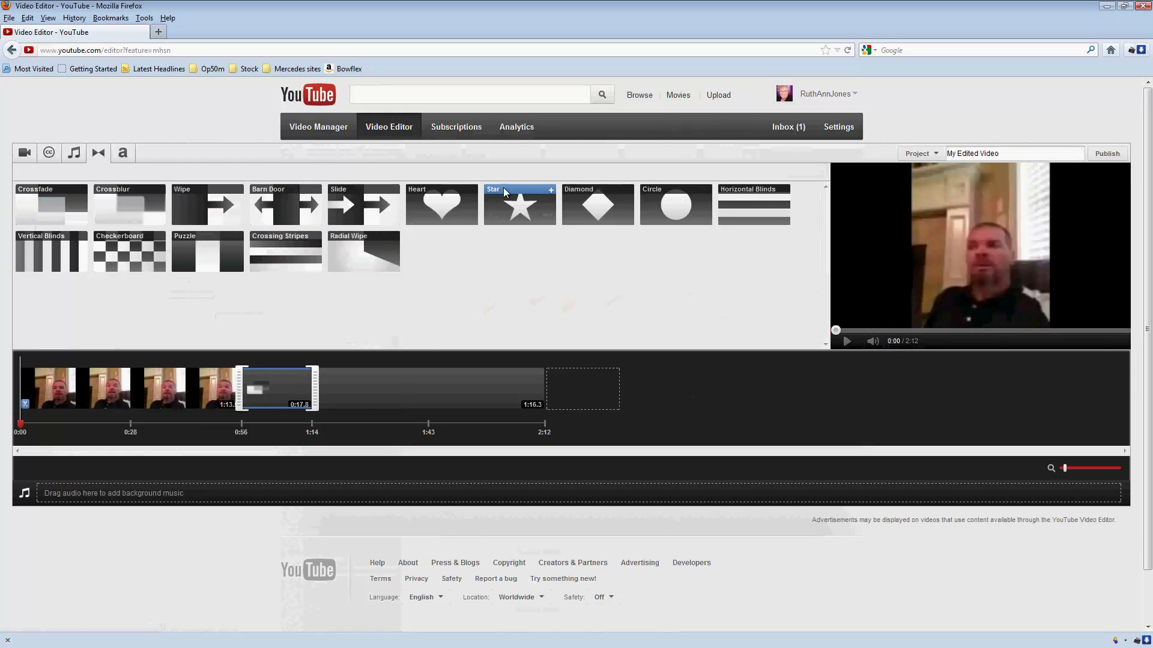
Overlay a Centered Title with the default text "Title Text" on the first timeline clip, and check the clip's effect settings.
mouse_move(553, 215)
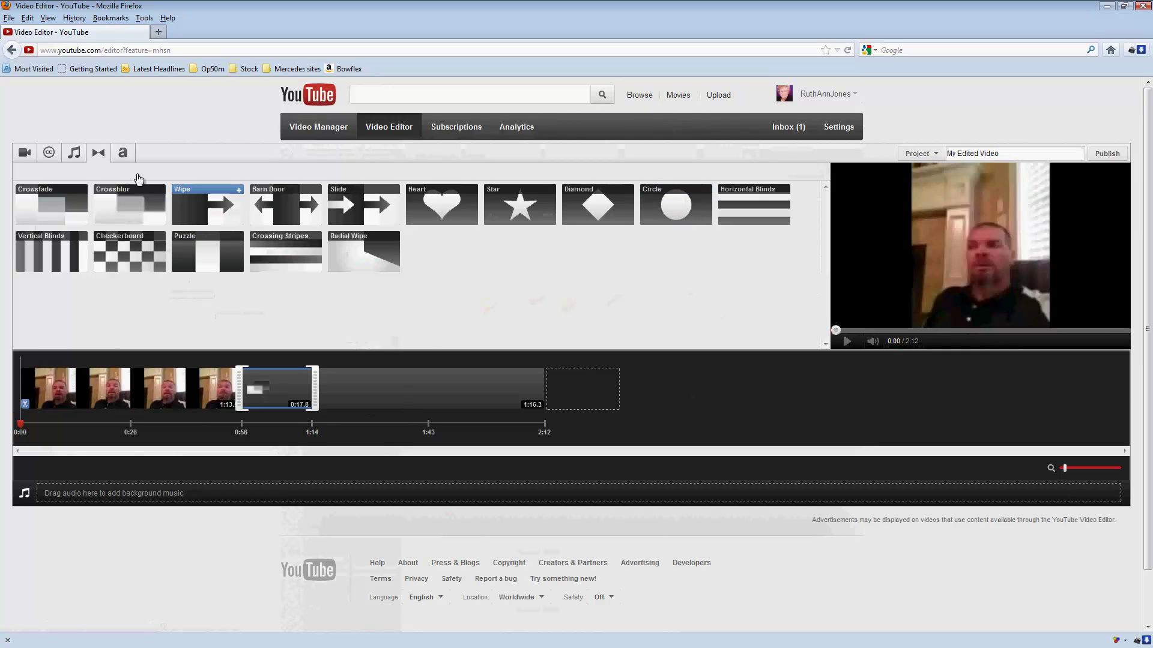
left_click(127, 157)
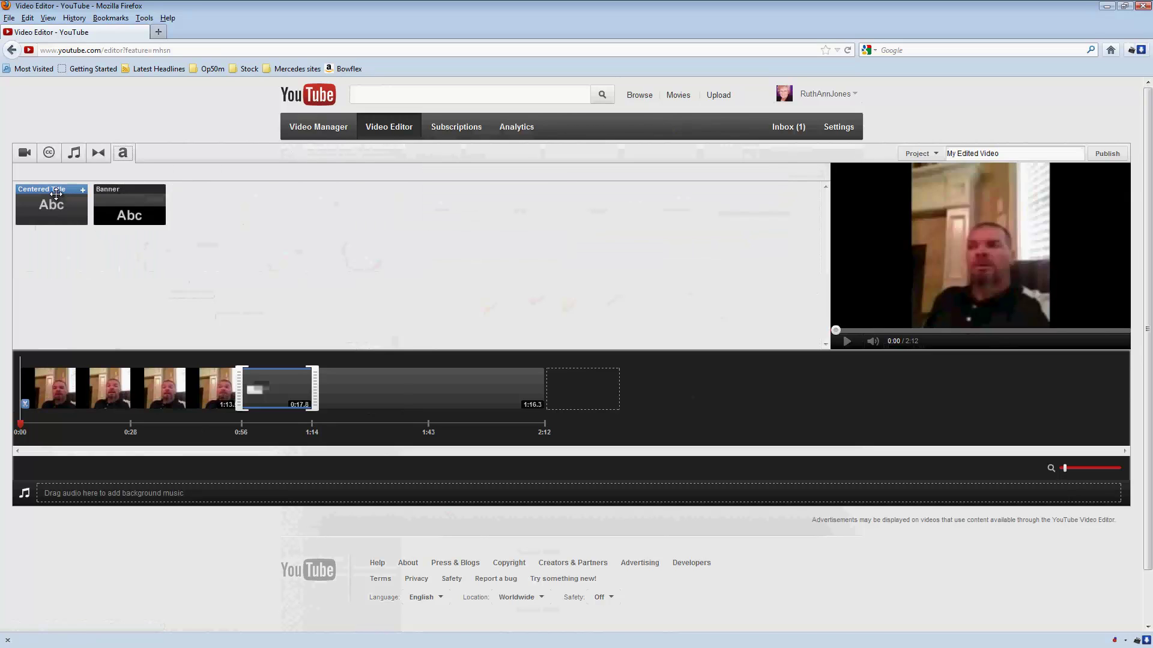
left_click_drag(55, 194, 62, 393)
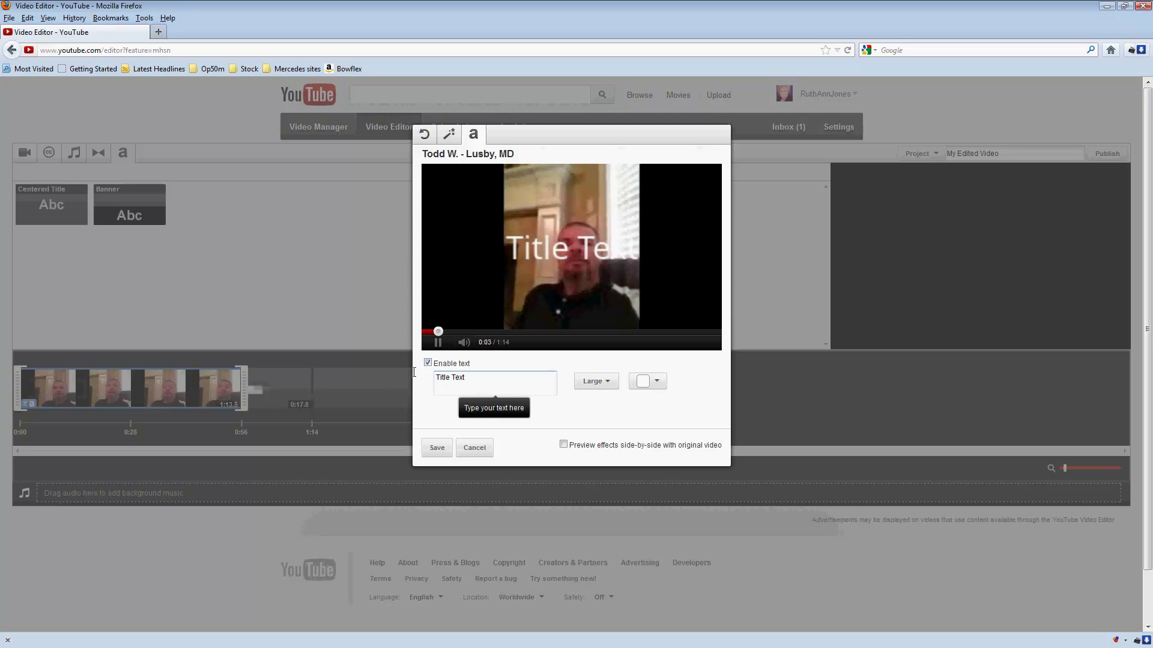
left_click_drag(477, 383, 452, 361)
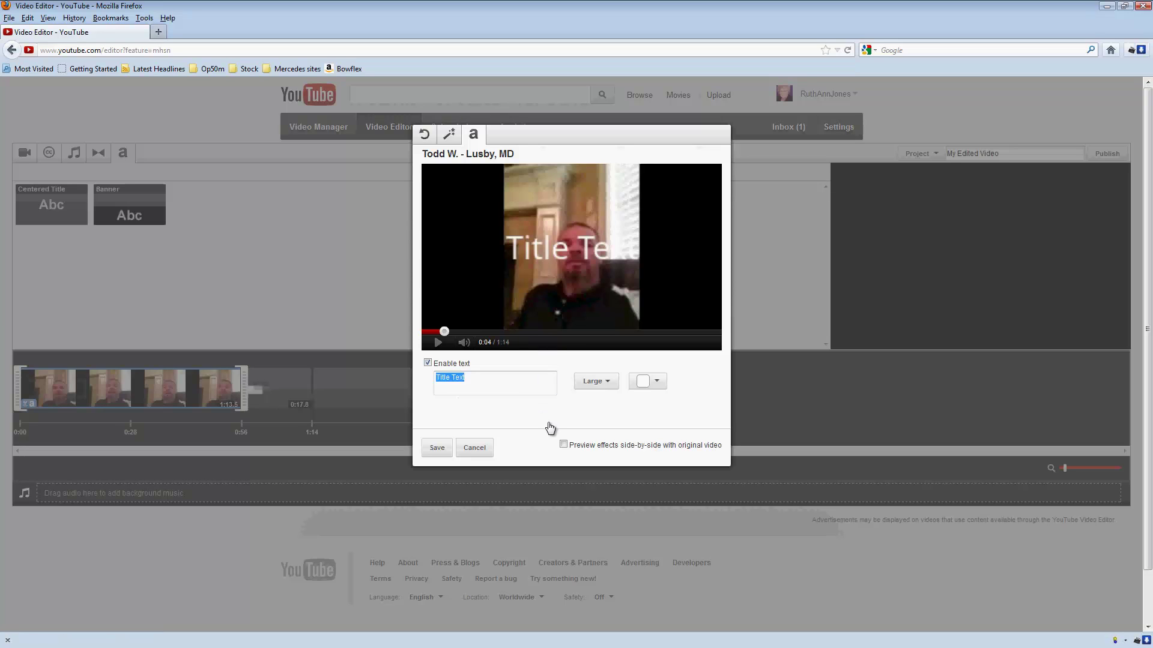
left_click(449, 134)
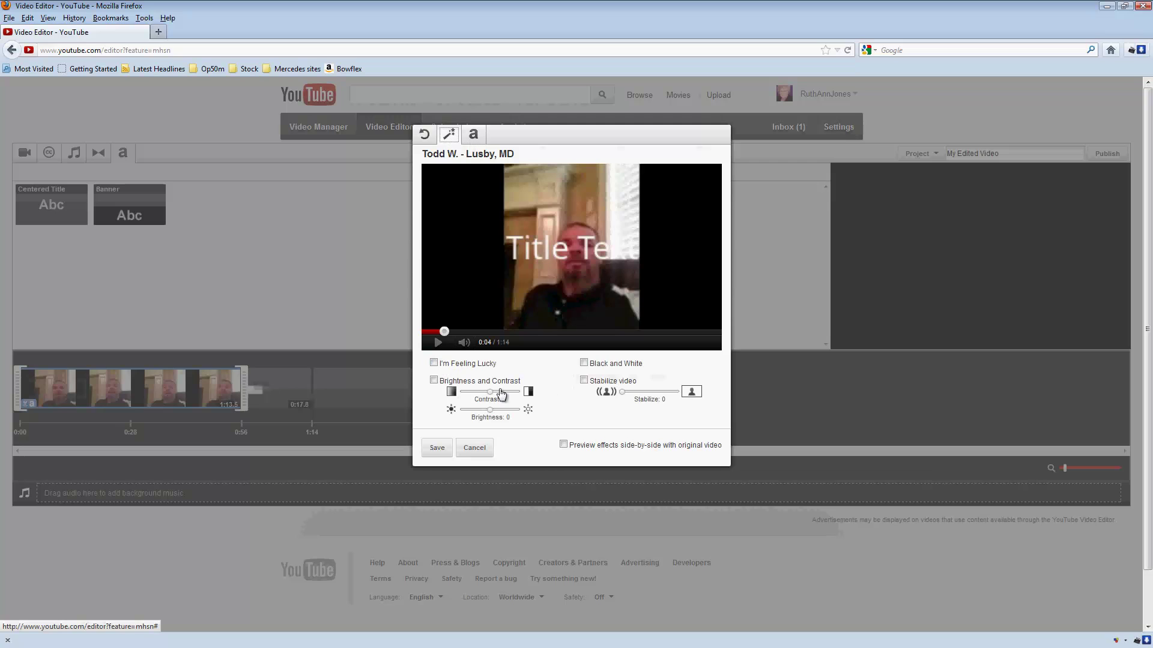
left_click(475, 447)
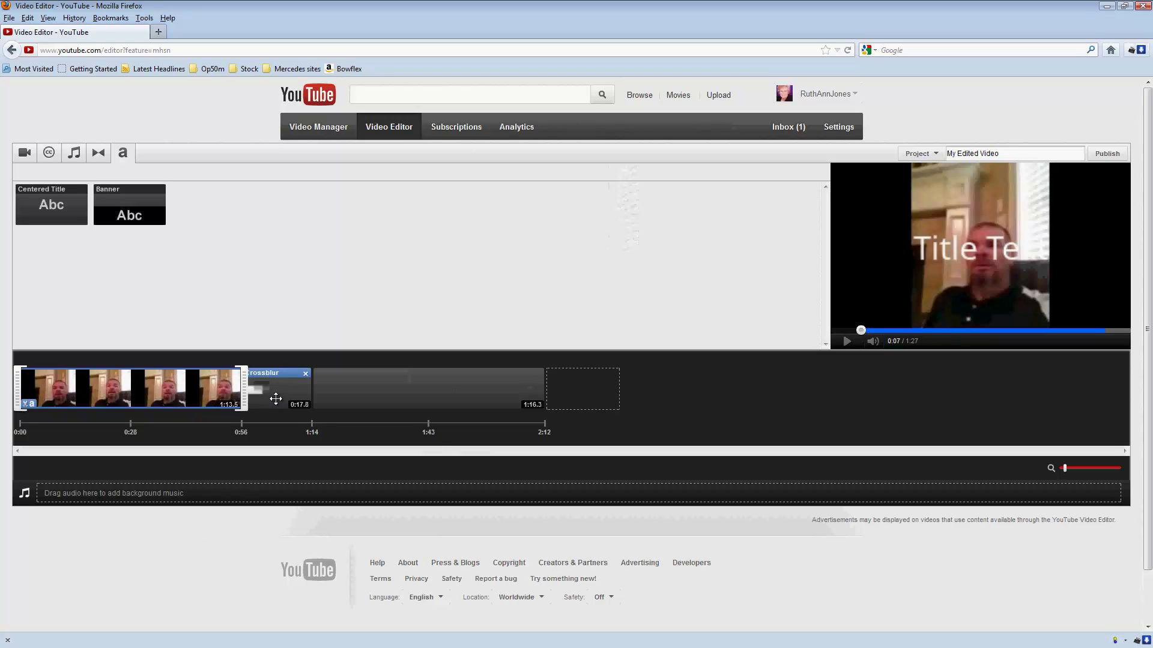
Add a separate Centered Title clip with its default text at the end of the timeline.
mouse_move(198, 388)
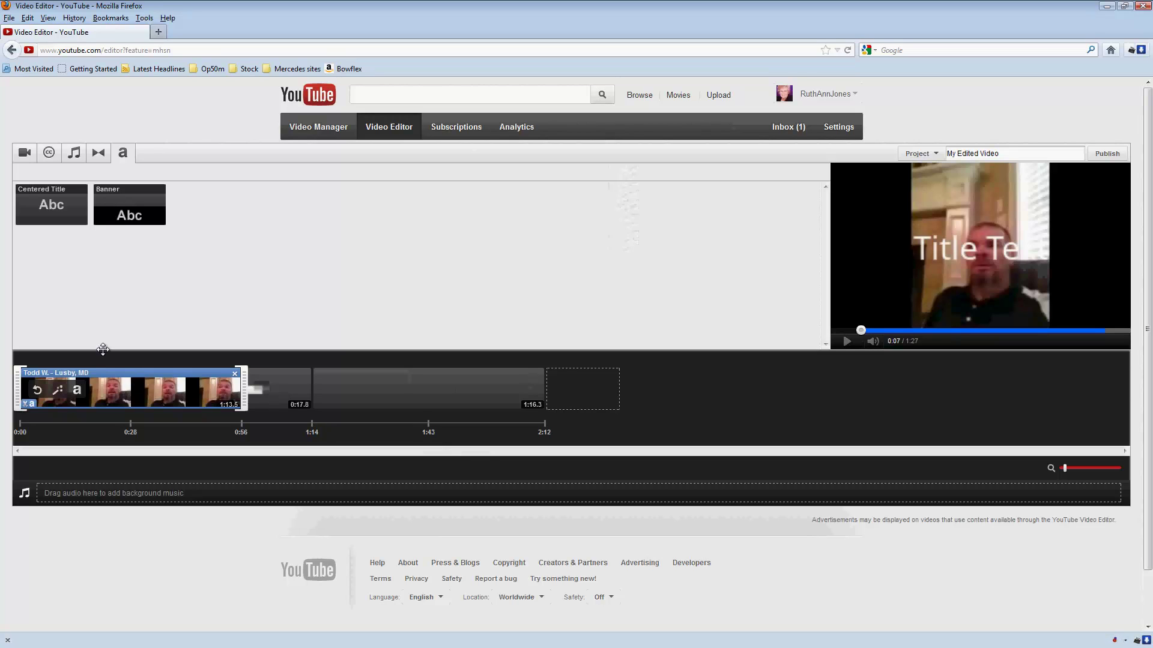
left_click_drag(50, 198, 588, 389)
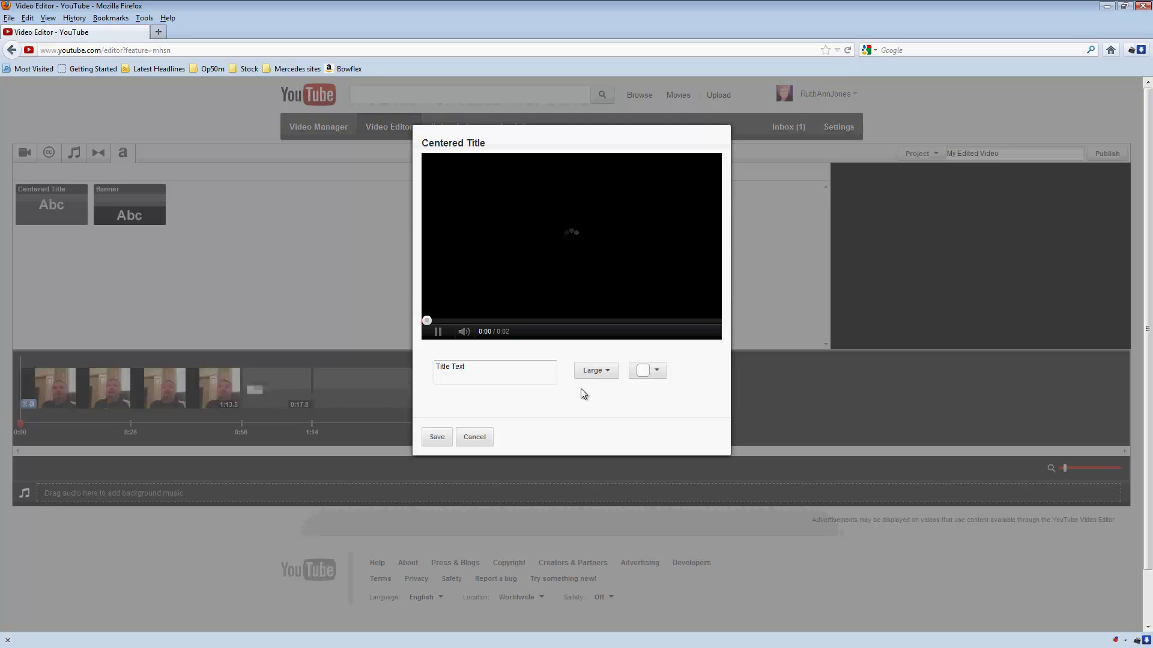
left_click(474, 437)
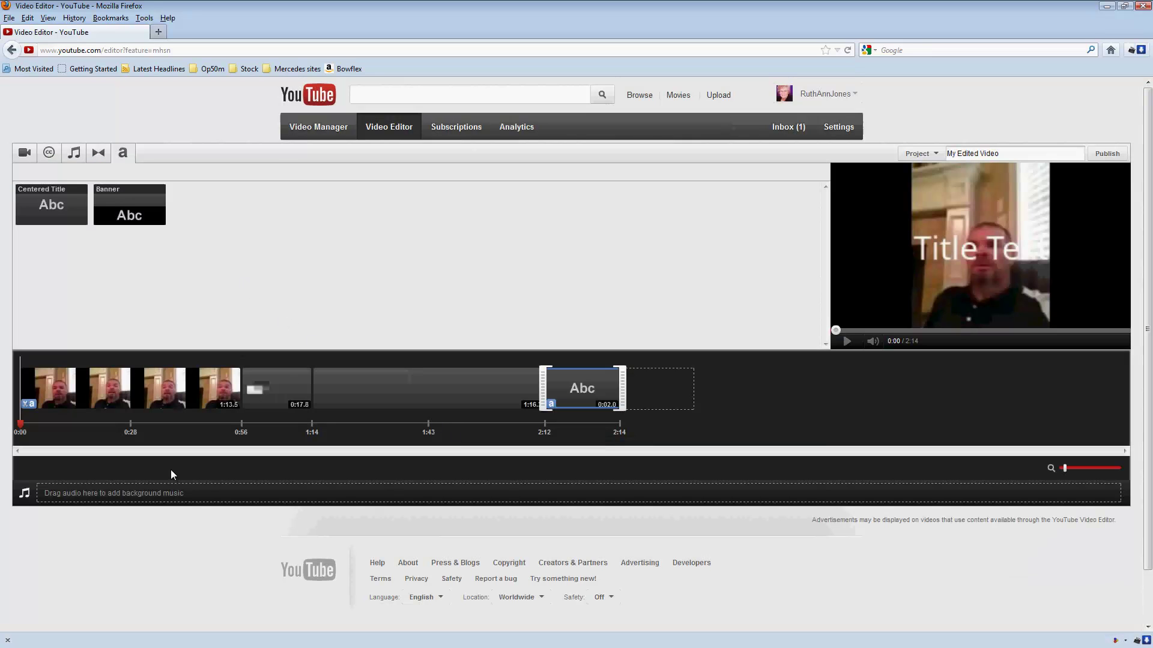
Review the Creative Commons and uploaded video libraries, and inspect the timeline at different scales until the whole project fits in view.
left_click(47, 154)
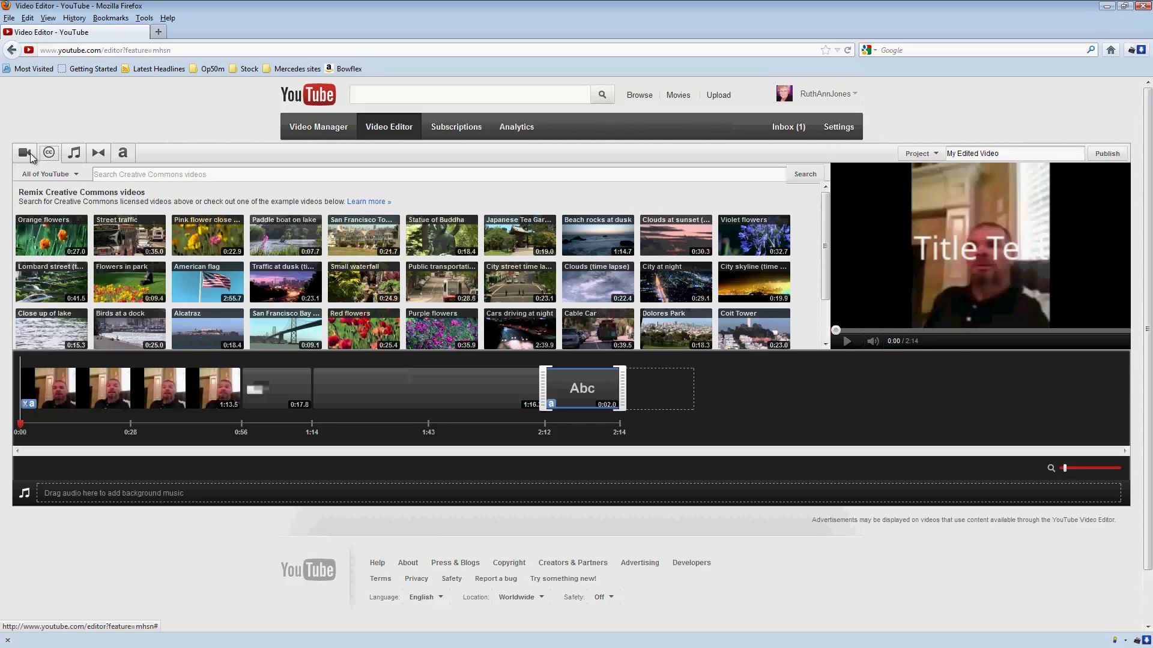
left_click(25, 154)
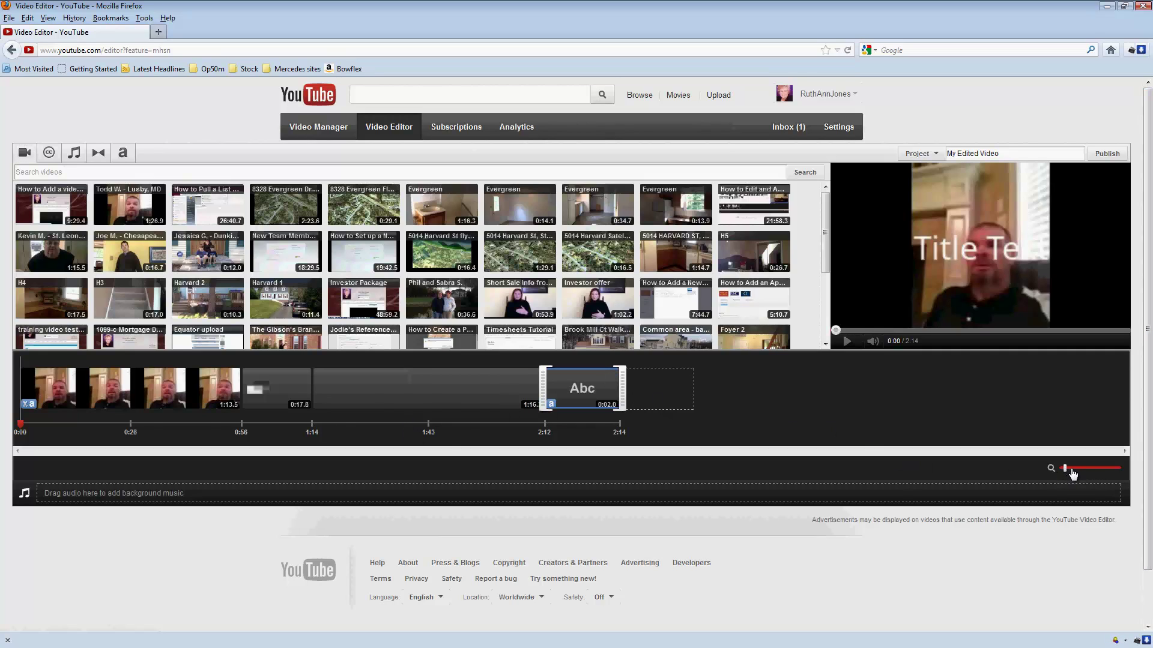
left_click_drag(1070, 475, 1093, 469)
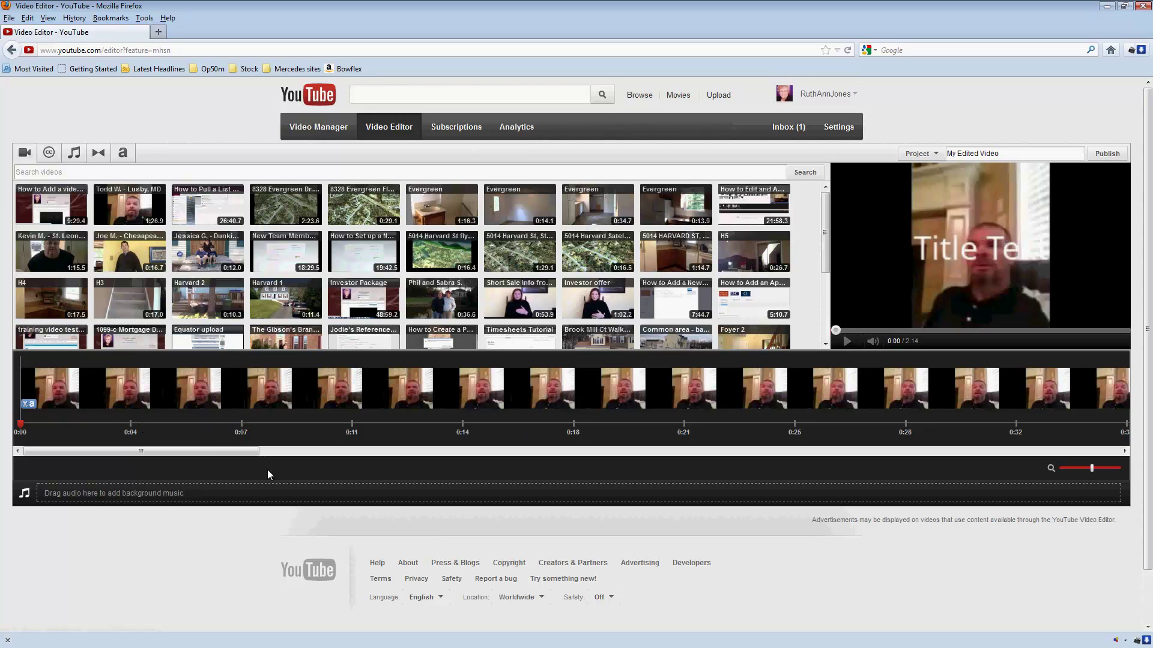
mouse_move(182, 450)
left_mouse_down()
mouse_move(448, 466)
mouse_move(120, 488)
left_mouse_up()
left_click_drag(1088, 473, 1081, 472)
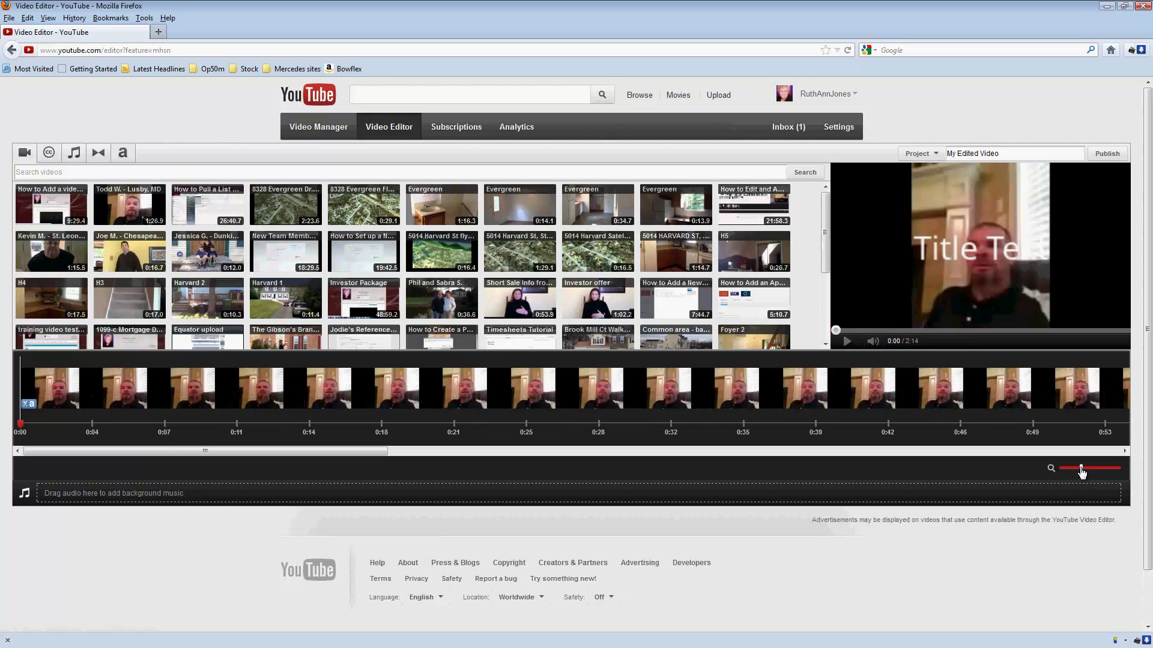
left_click_drag(1081, 471, 1067, 473)
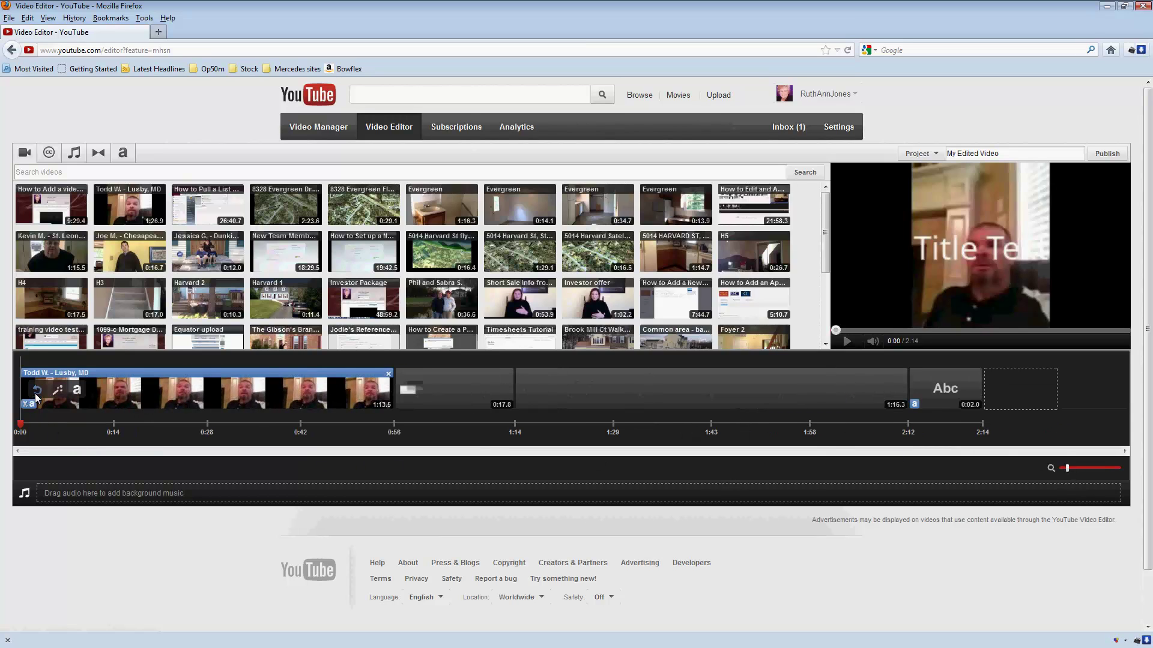
mouse_move(828, 383)
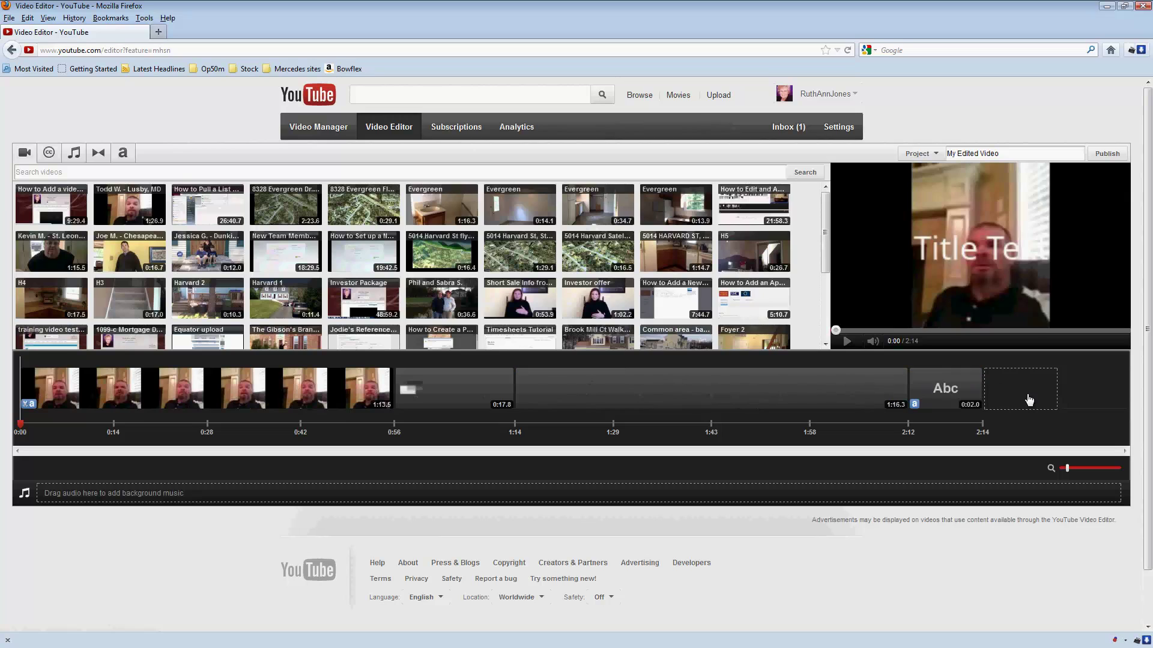
mouse_move(187, 401)
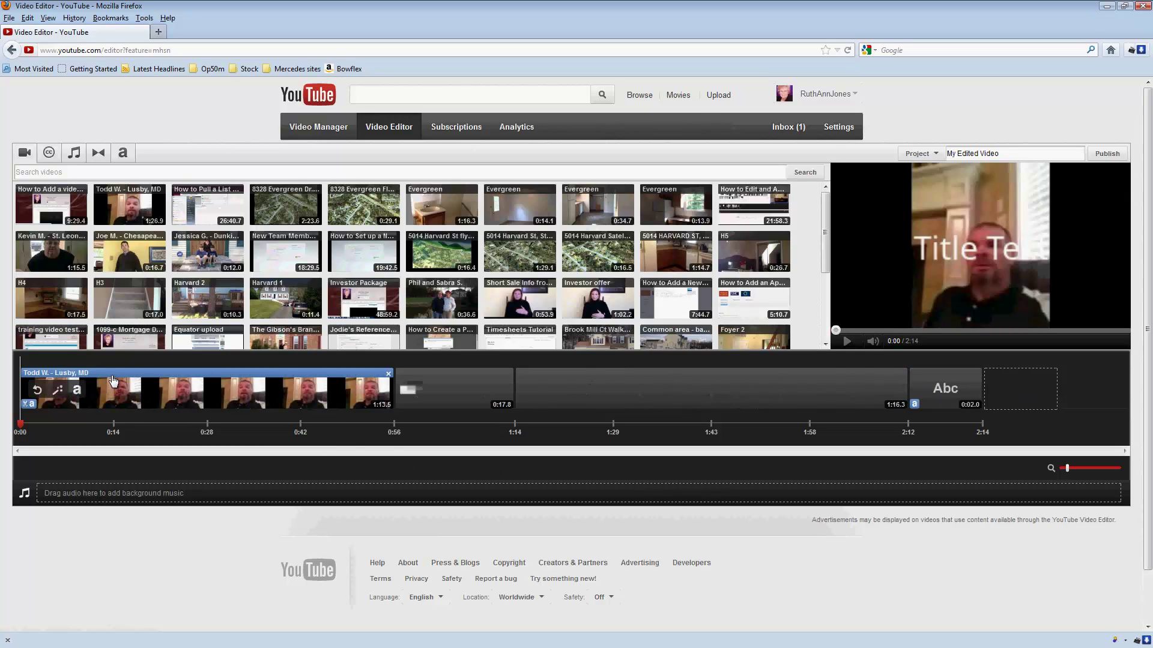
left_click(58, 395)
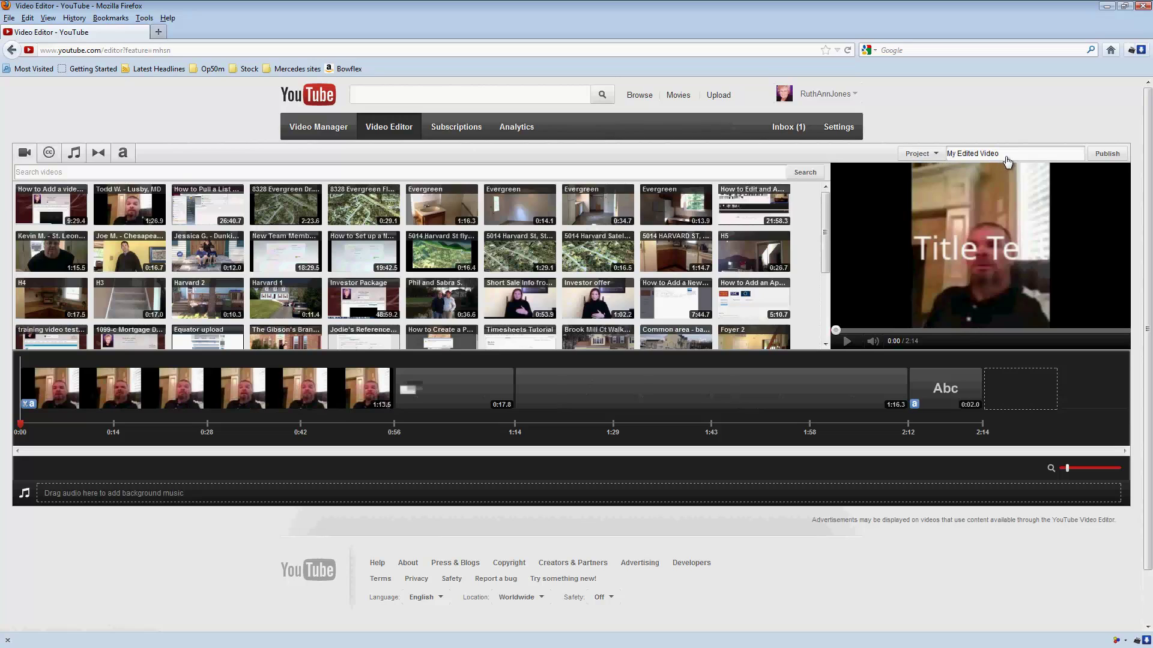
View the list of saved projects, and open the current project's name for editing.
left_click(937, 154)
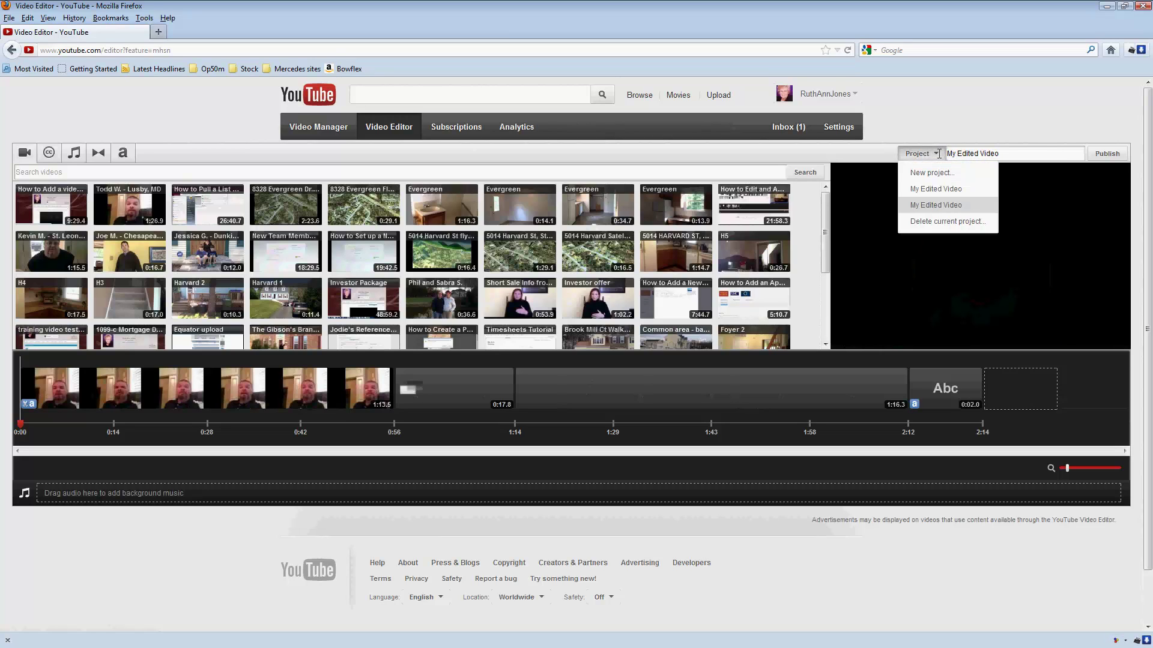
left_click(1007, 156)
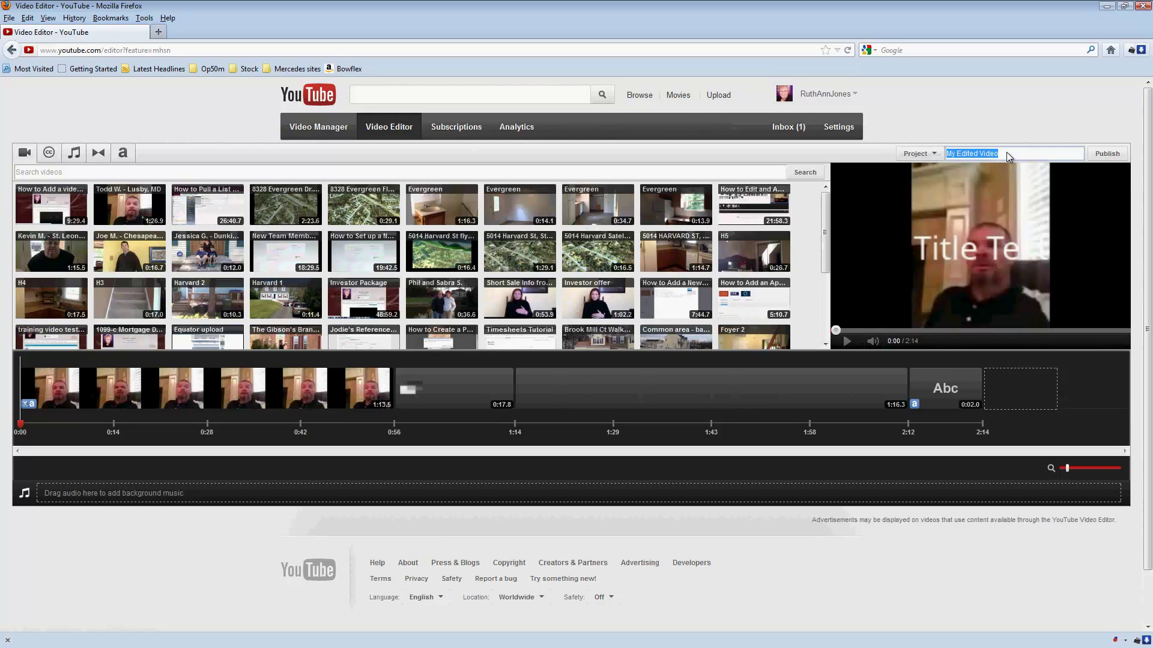